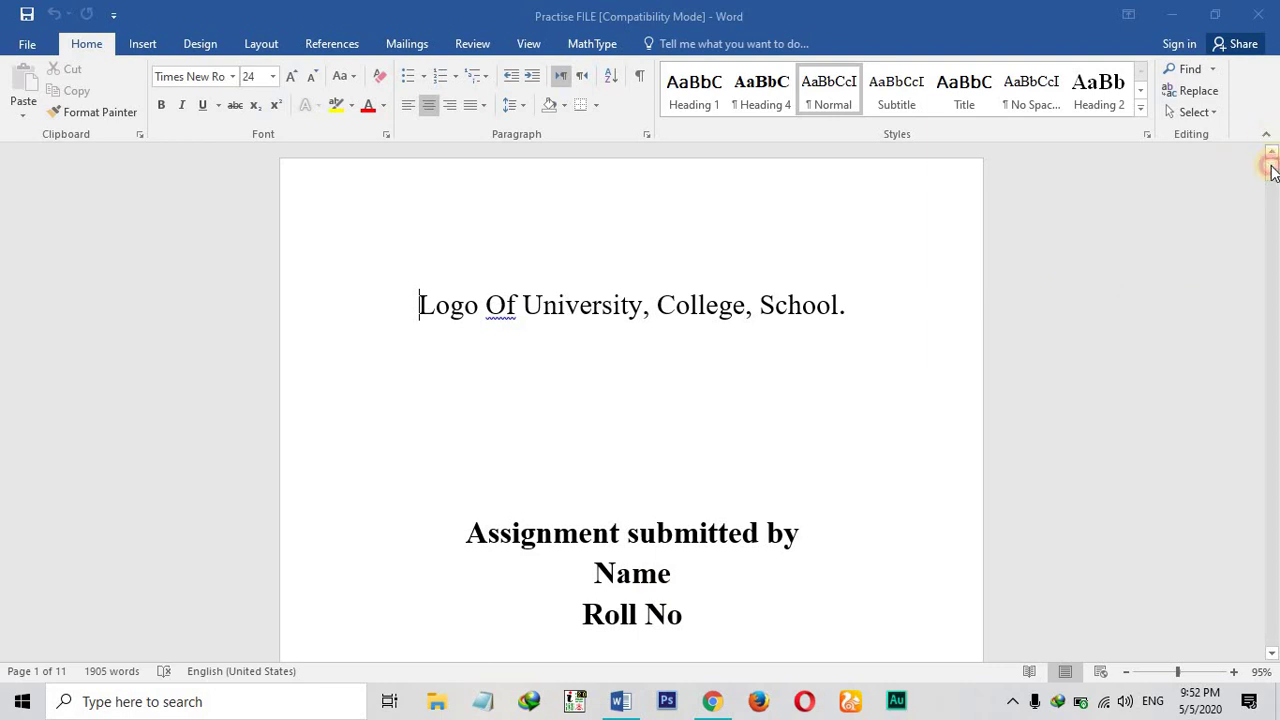
Look over the templates offered for a new document, then return to the assignment document
mouse_move(1268, 168)
left_mouse_down()
mouse_move(1266, 203)
mouse_move(1270, 160)
left_mouse_up()
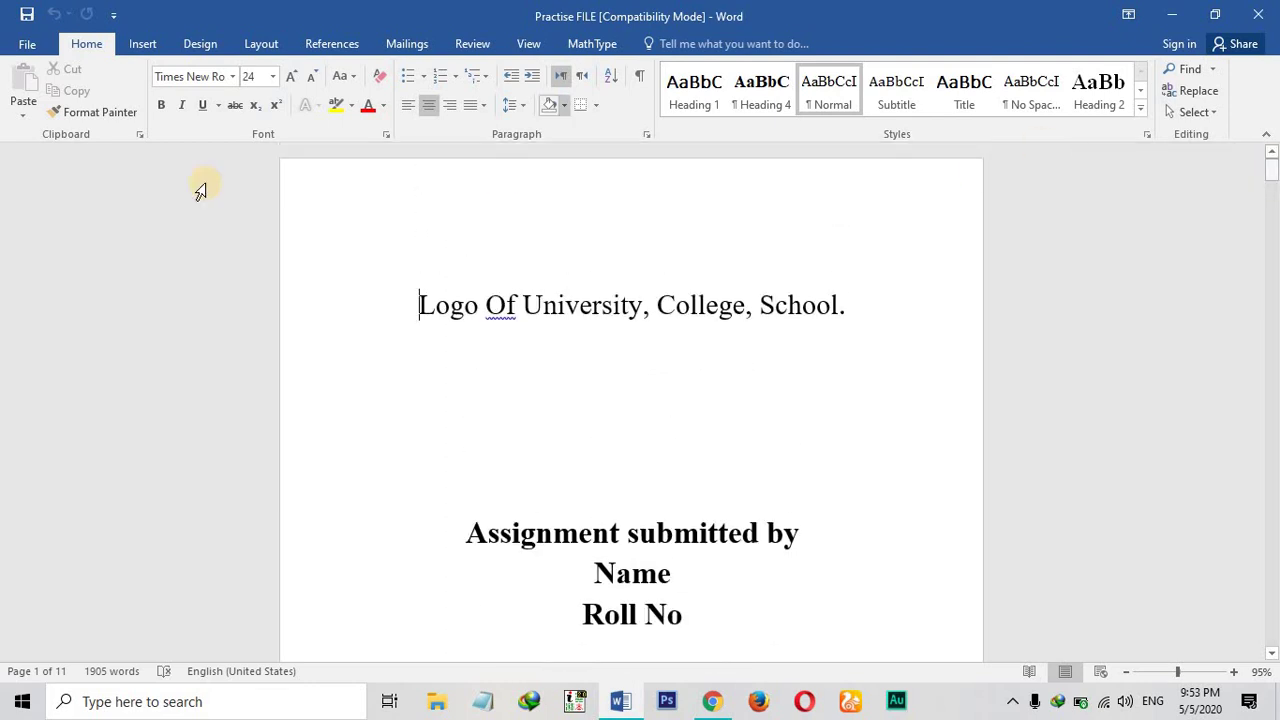
left_click(22, 44)
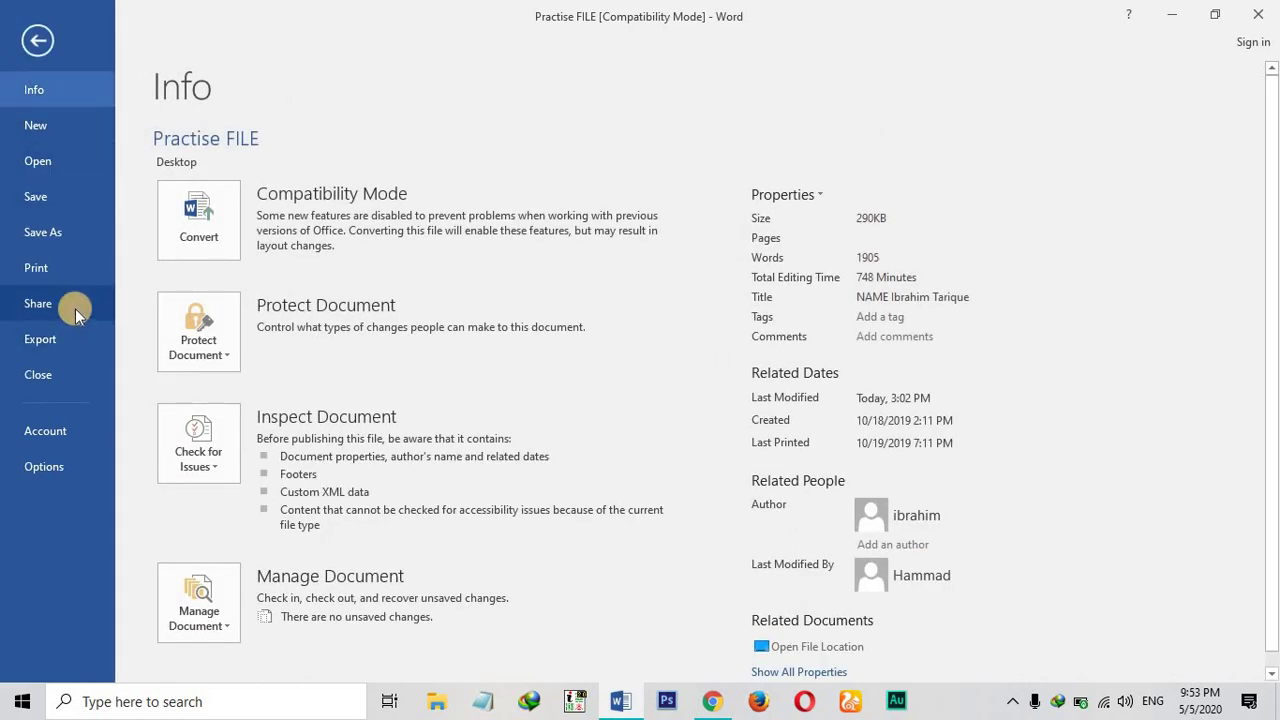
left_click(69, 136)
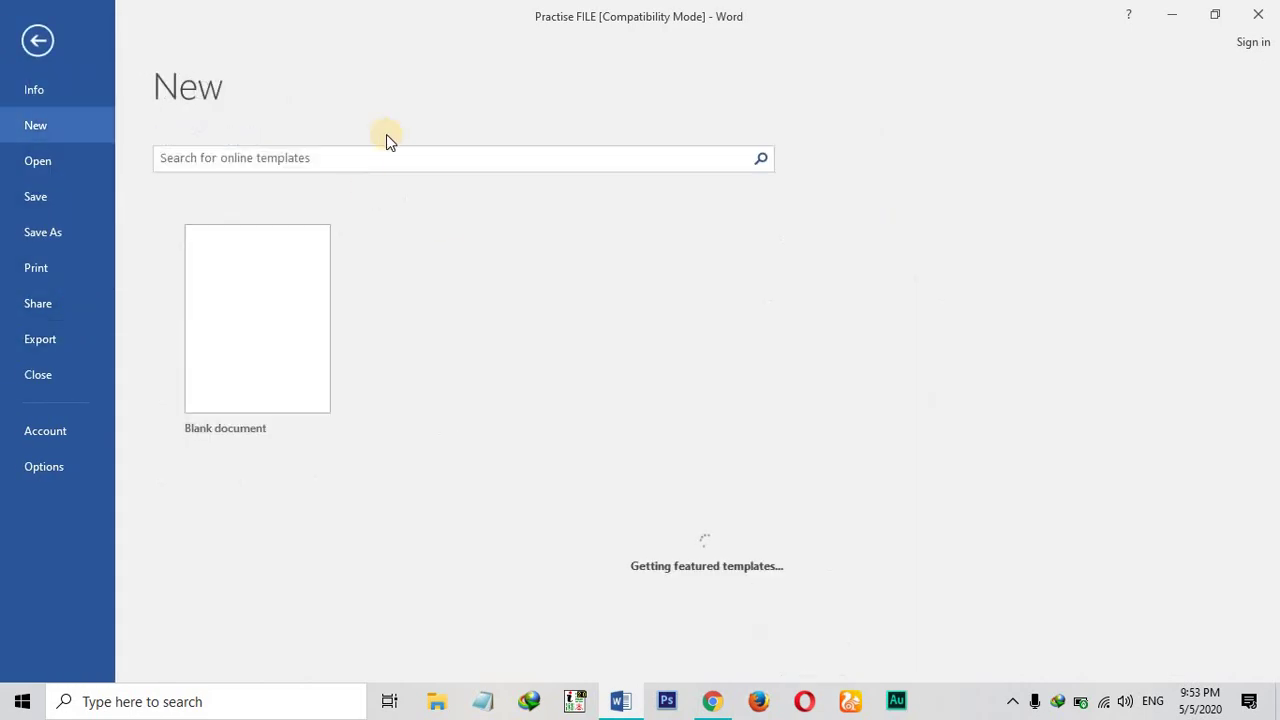
left_click(369, 163)
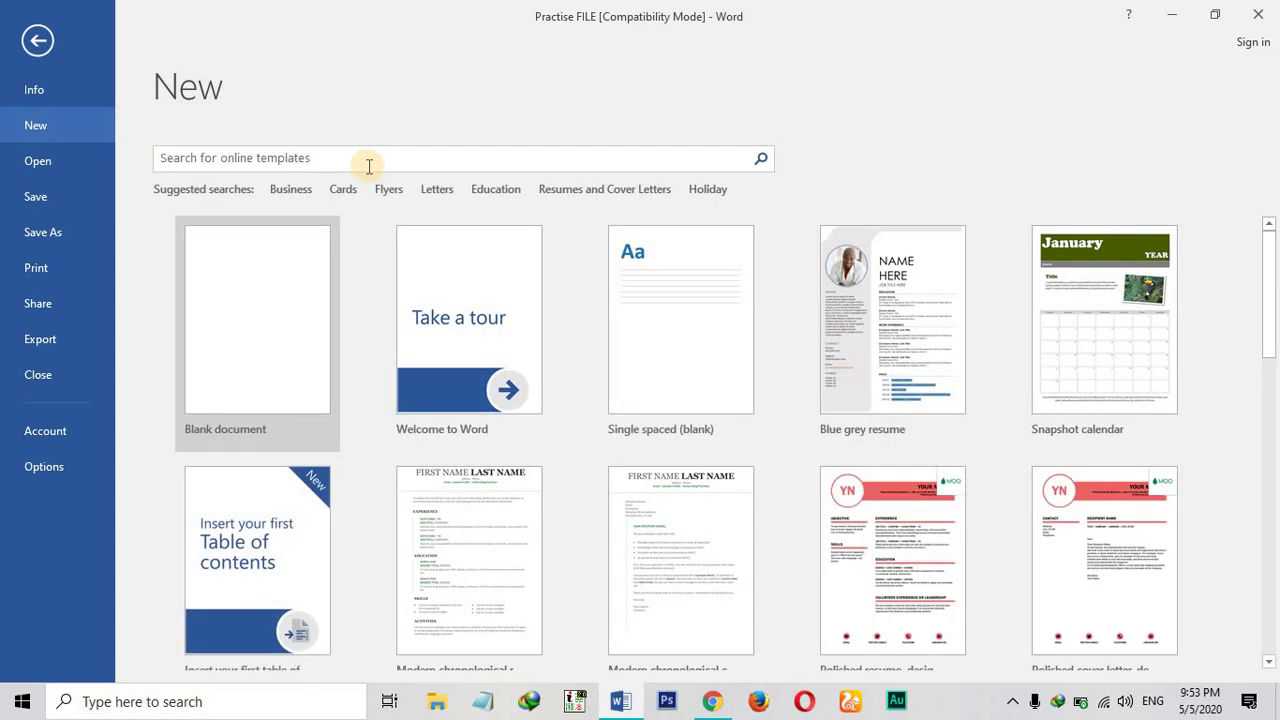
left_click(40, 41)
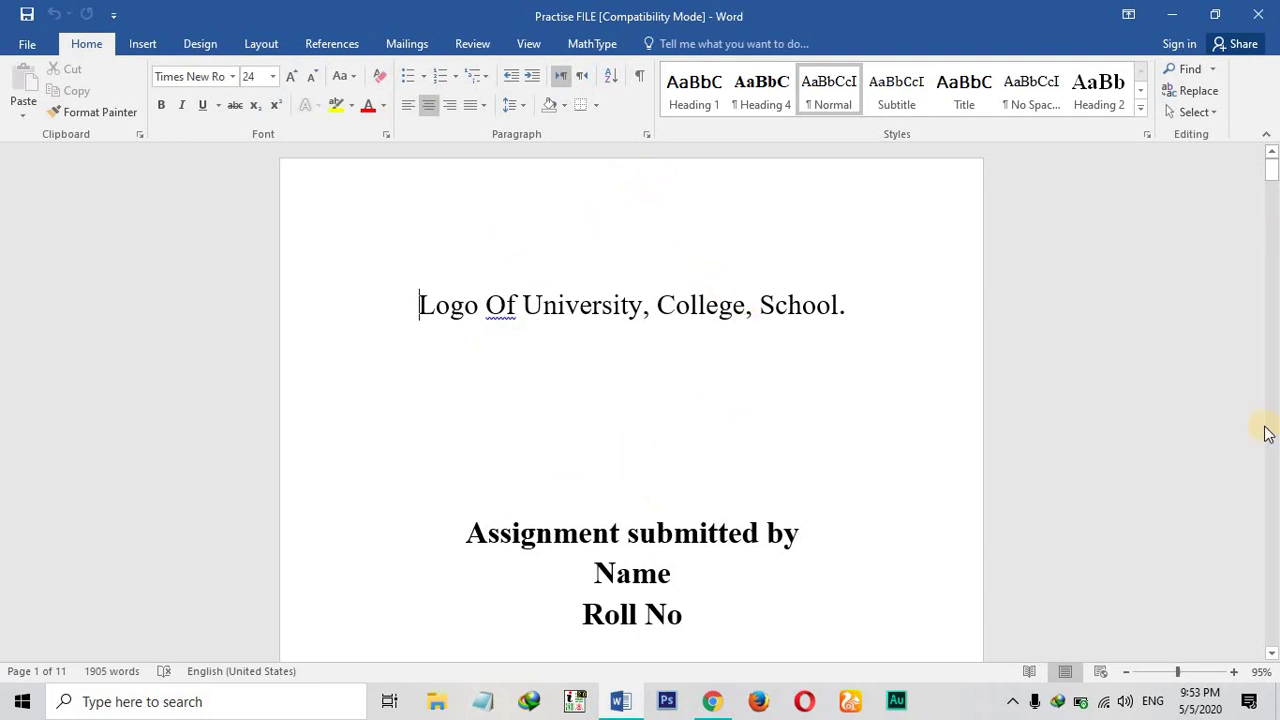
Review the assignment from its cover page through the content list, introduction and body sections to see how they are formatted
left_click(1271, 653)
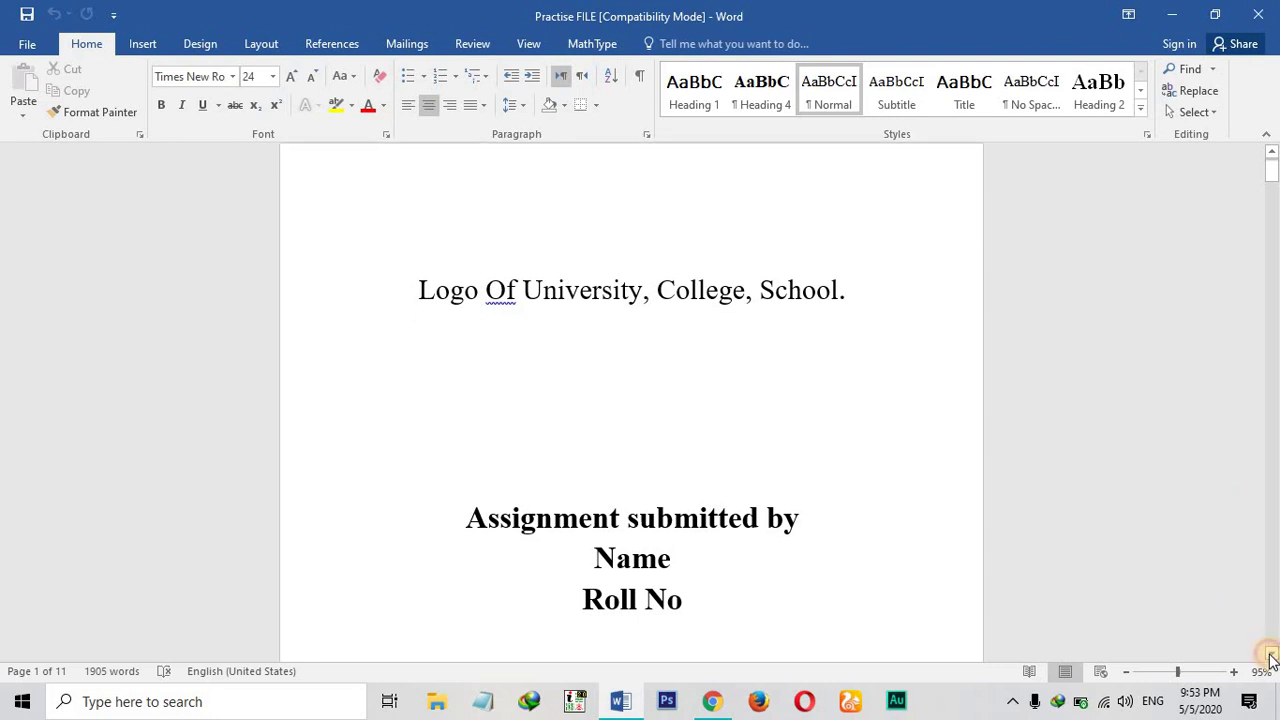
left_click(1271, 653)
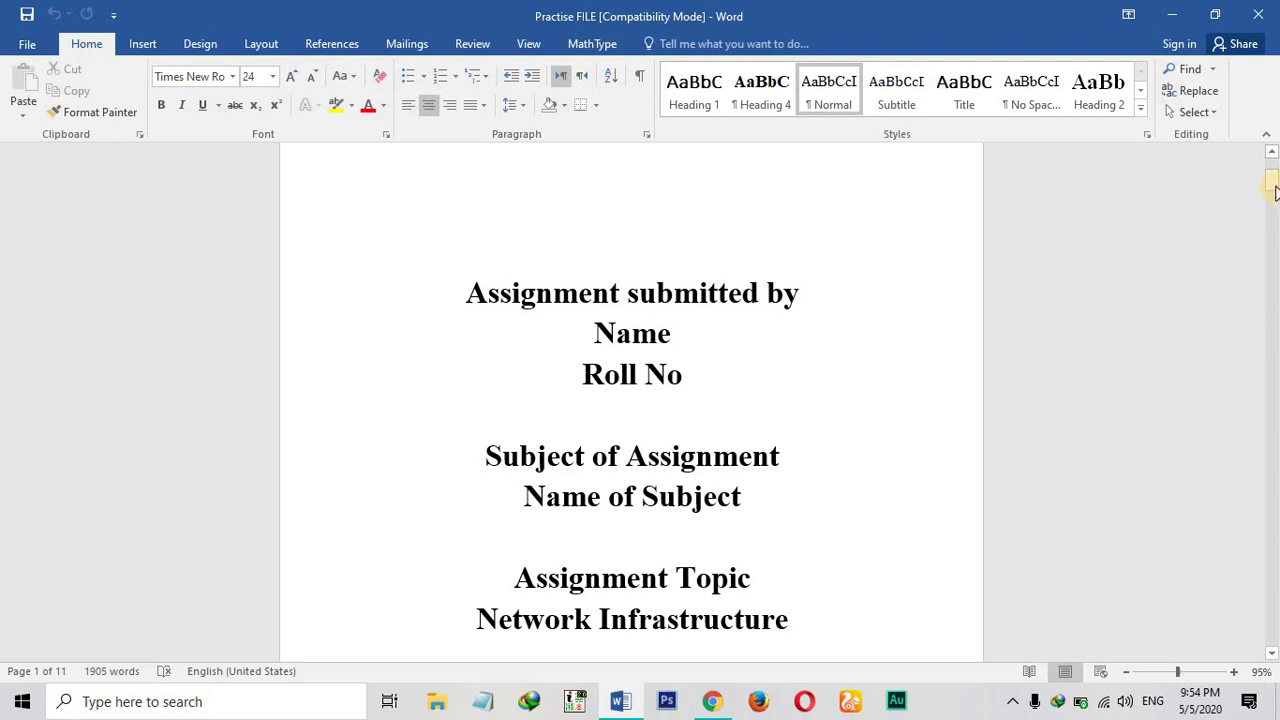
left_click_drag(1274, 186, 1274, 197)
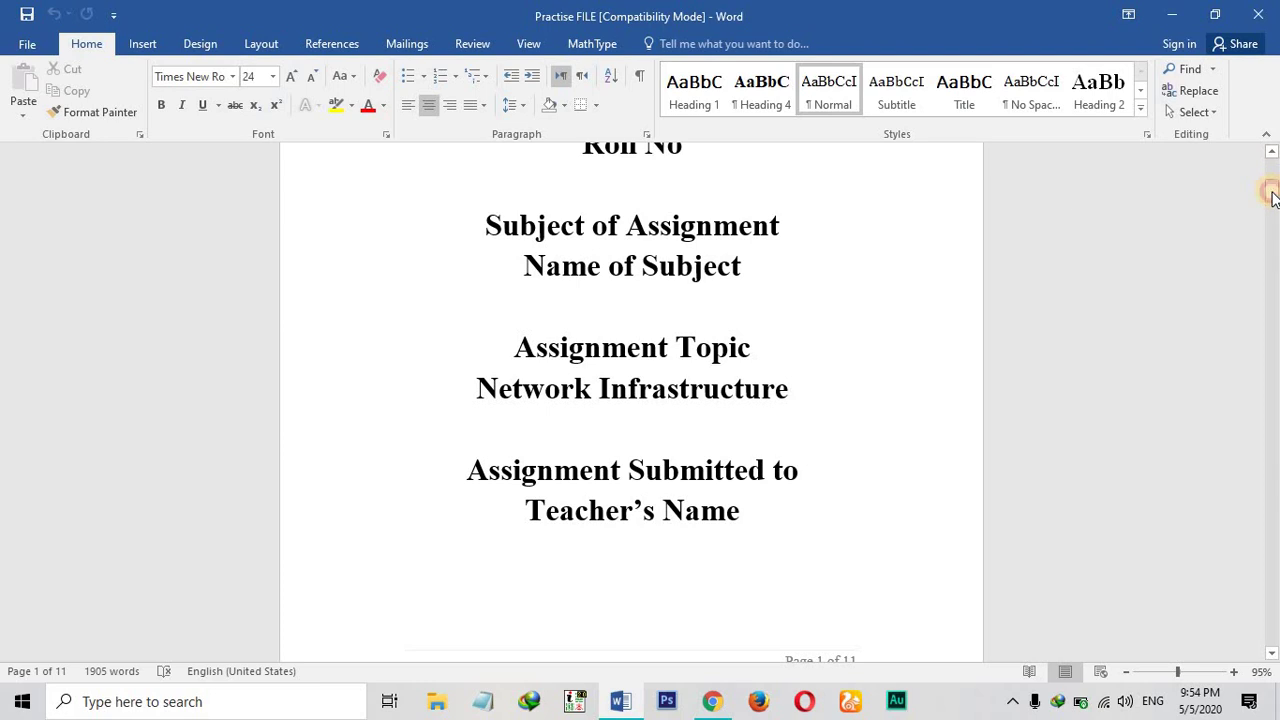
left_click_drag(1275, 188, 1274, 223)
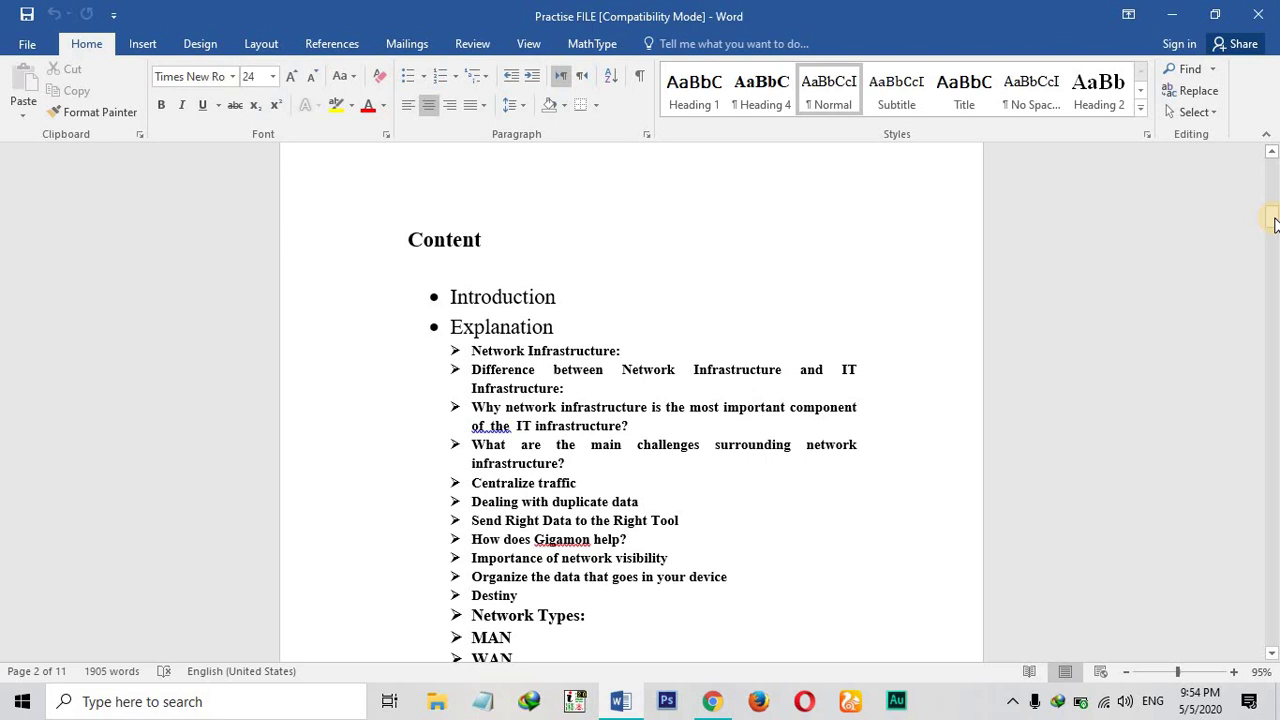
left_click(1272, 653)
left_click(1272, 653)
left_click(1272, 653)
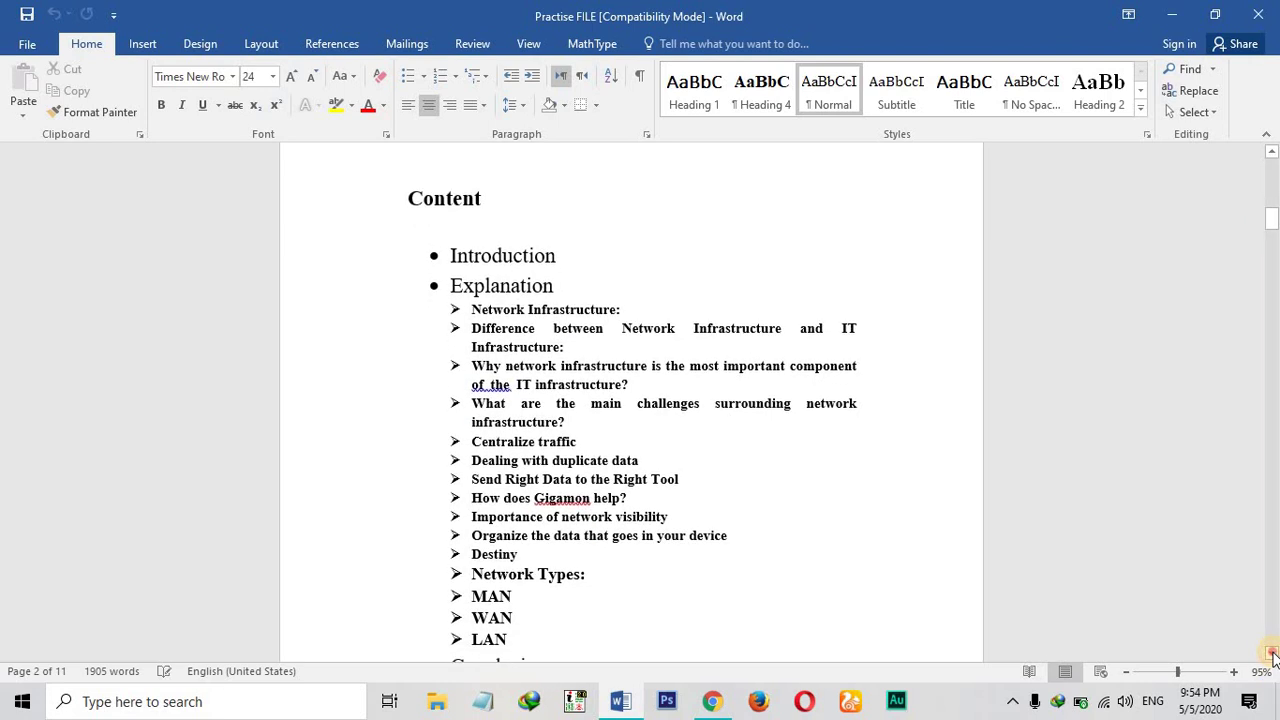
left_click(1272, 653)
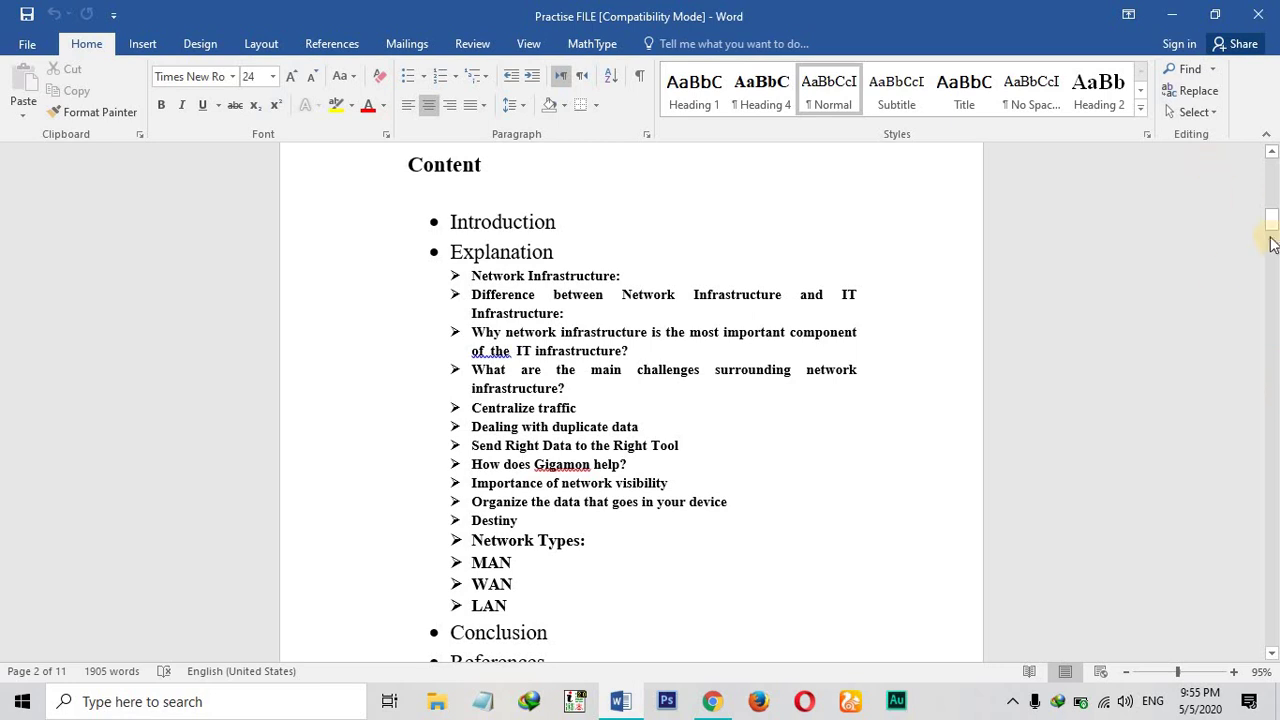
left_click_drag(1272, 218, 1274, 228)
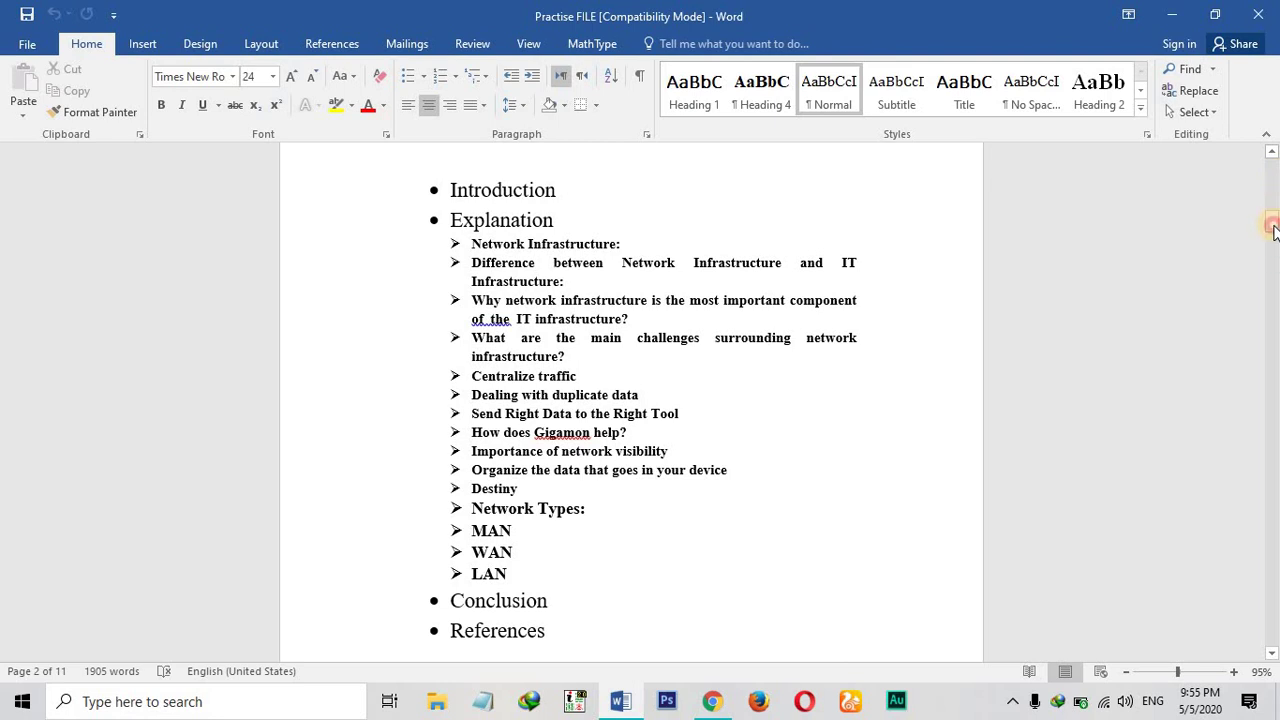
left_click_drag(1273, 230, 1273, 263)
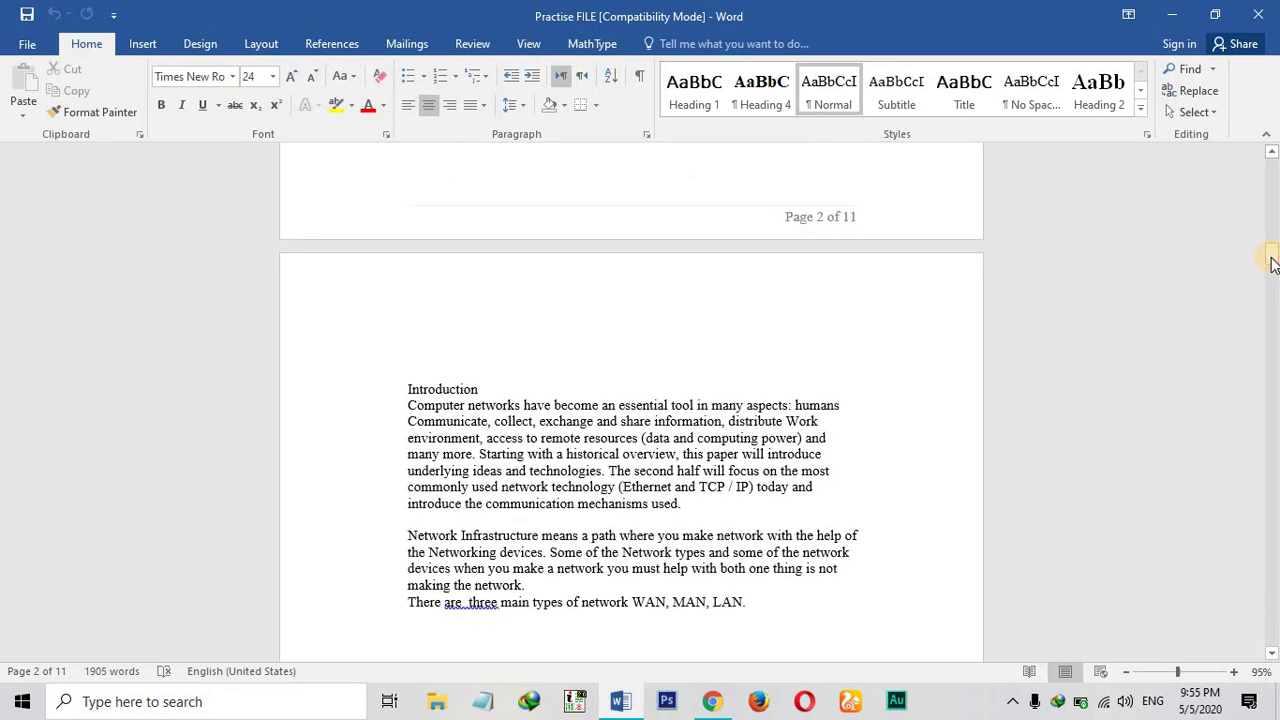
left_click_drag(1272, 263, 1272, 285)
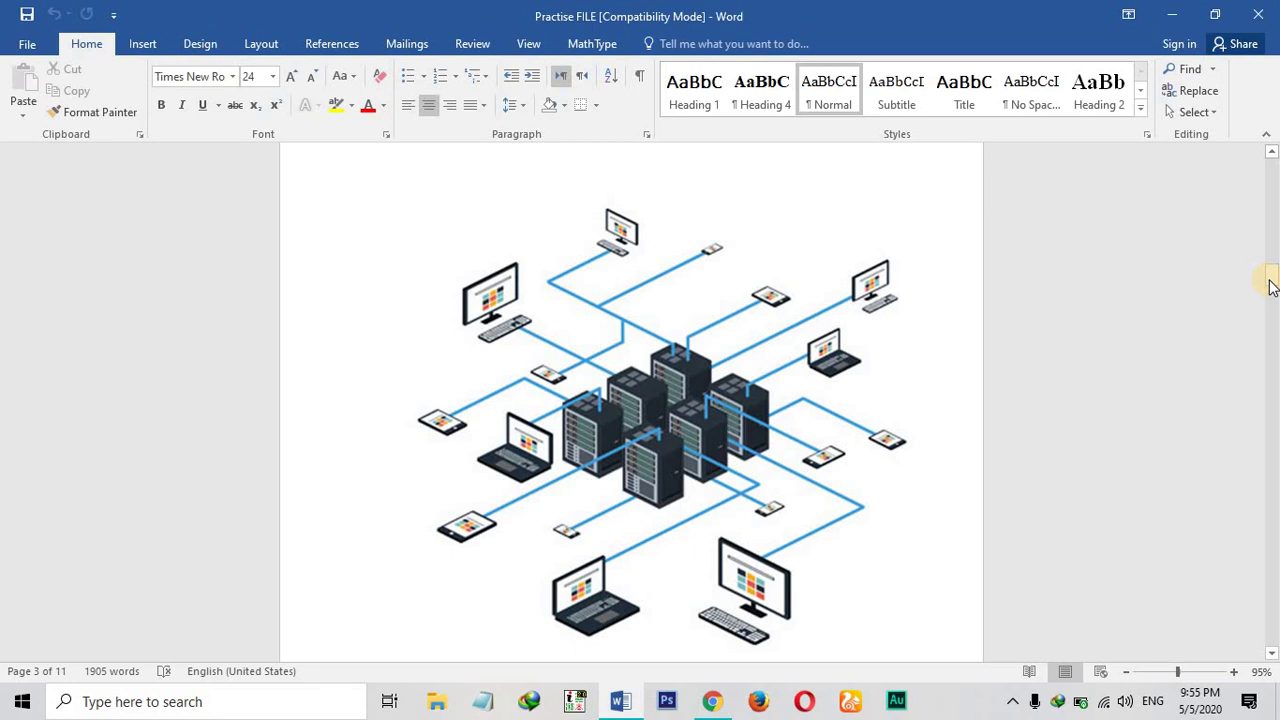
left_click_drag(1271, 285, 1273, 308)
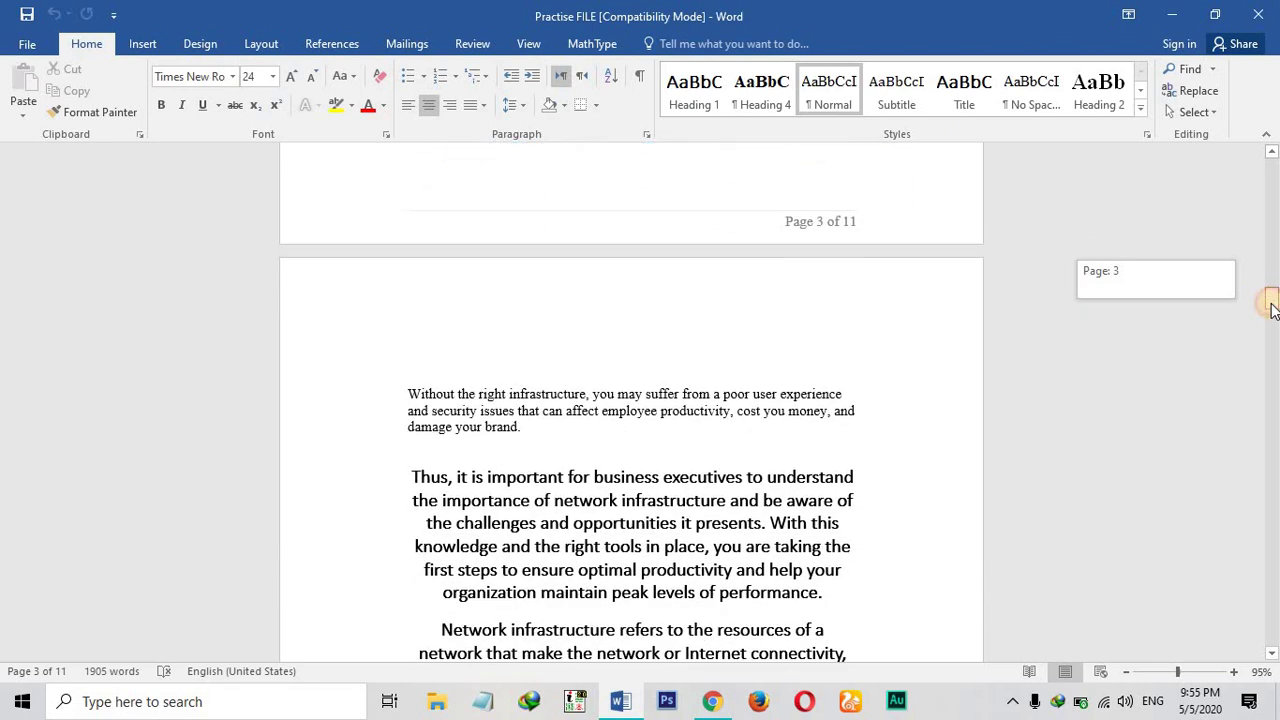
left_click_drag(1273, 308, 1273, 308)
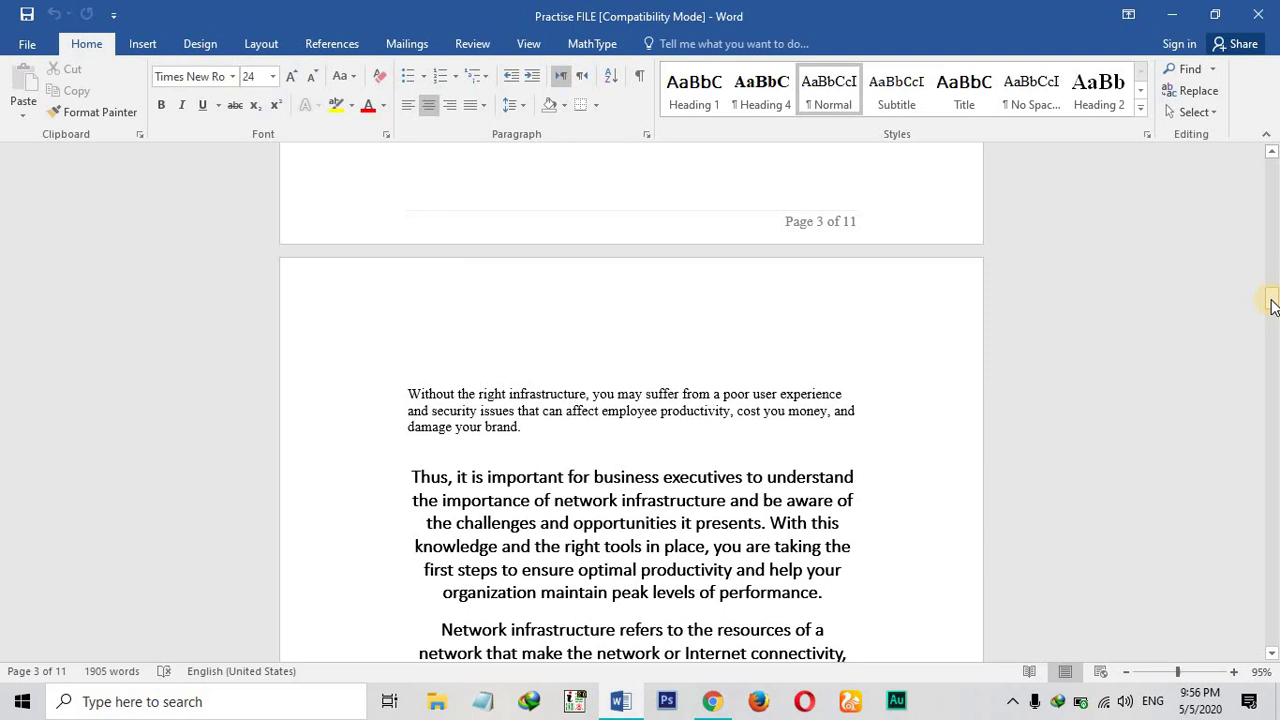
left_click_drag(1272, 305, 1268, 418)
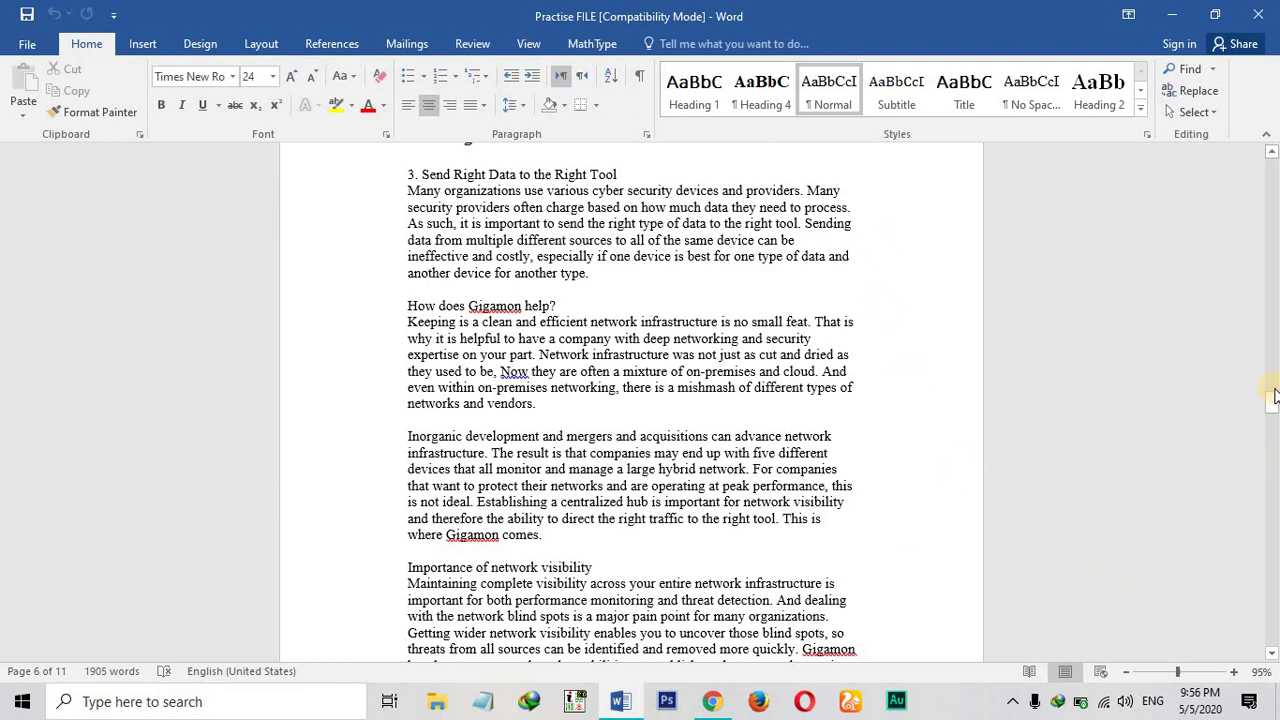
Clear all formatting from the body text, from the Introduction heading on page 3 to the end of the paragraph closing page 9
left_click_drag(1272, 403, 1263, 274)
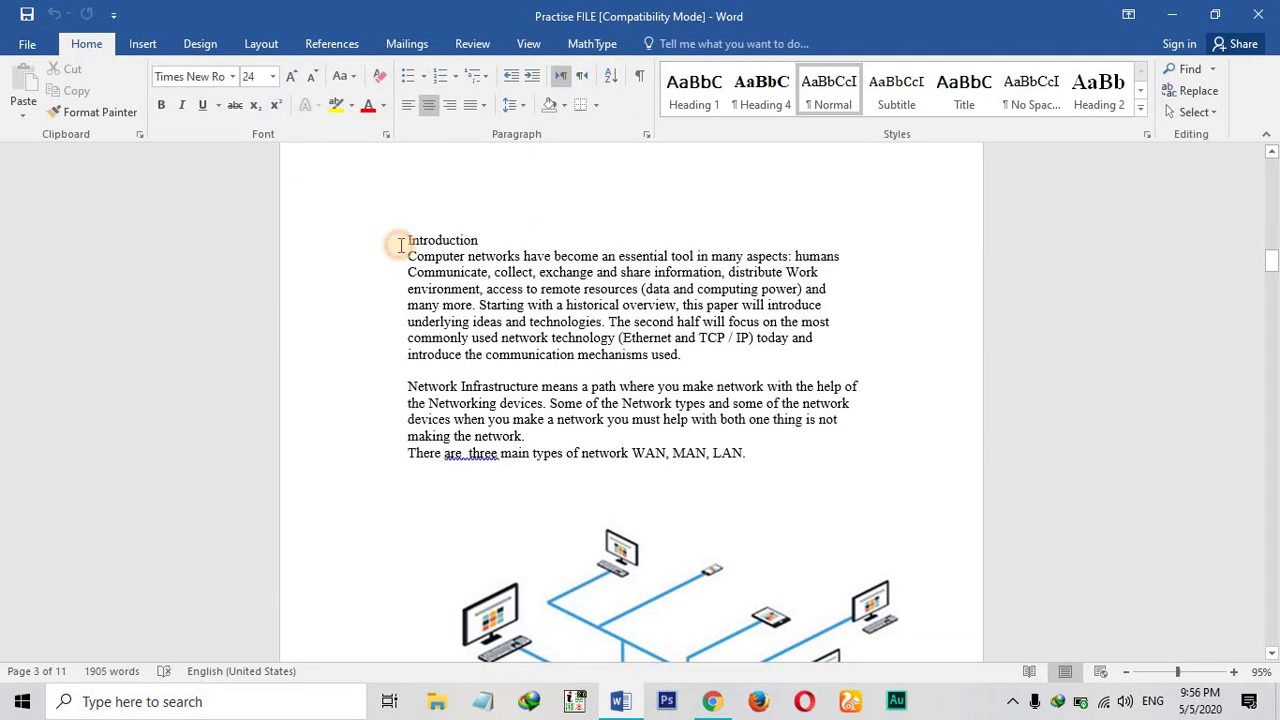
key("ctrl+shift+Down")
key("ctrl+shift+Down")
key("ctrl+shift+Down")
key("ctrl+shift+Down")
key("ctrl+shift+Down")
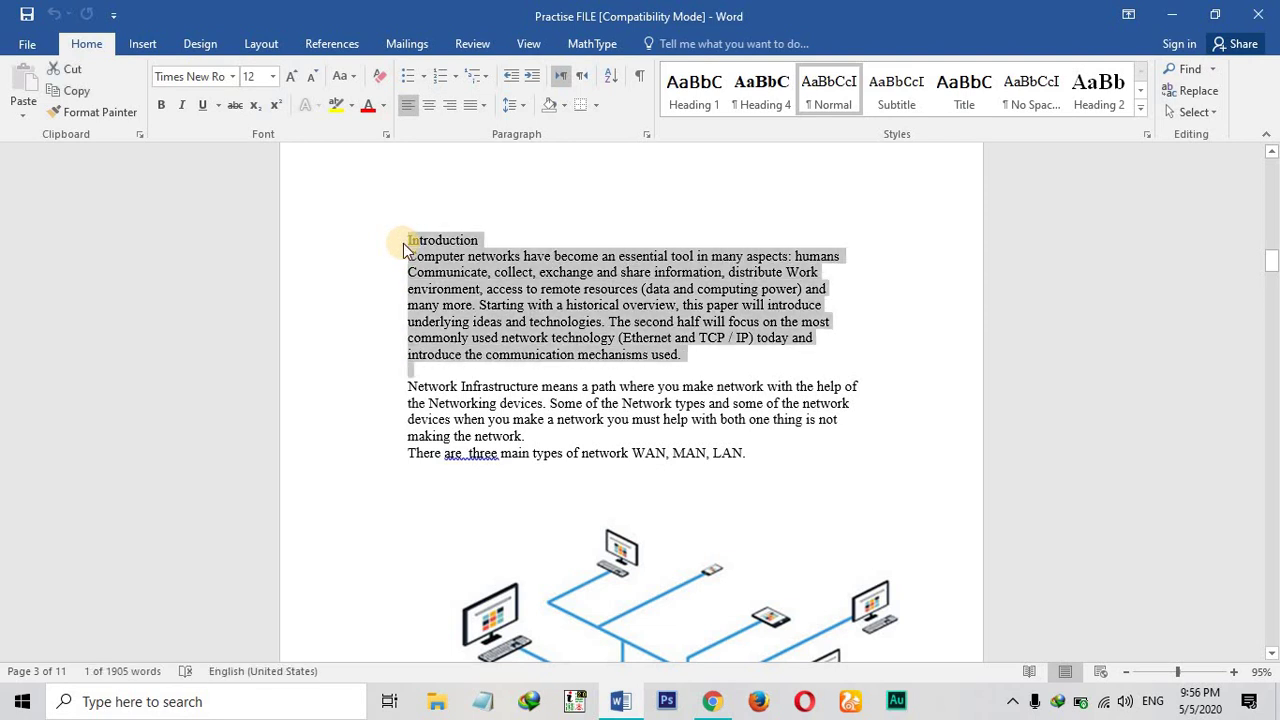
key("ctrl+shift+Down")
key("ctrl+shift+Down")
key("ctrl+shift+Down")
key("ctrl+shift+Down")
key("ctrl+shift+Down")
key("ctrl+shift+Down")
key("ctrl+shift+Down")
key("ctrl+shift+Down")
key("ctrl+shift+Down")
key("ctrl+shift+Down")
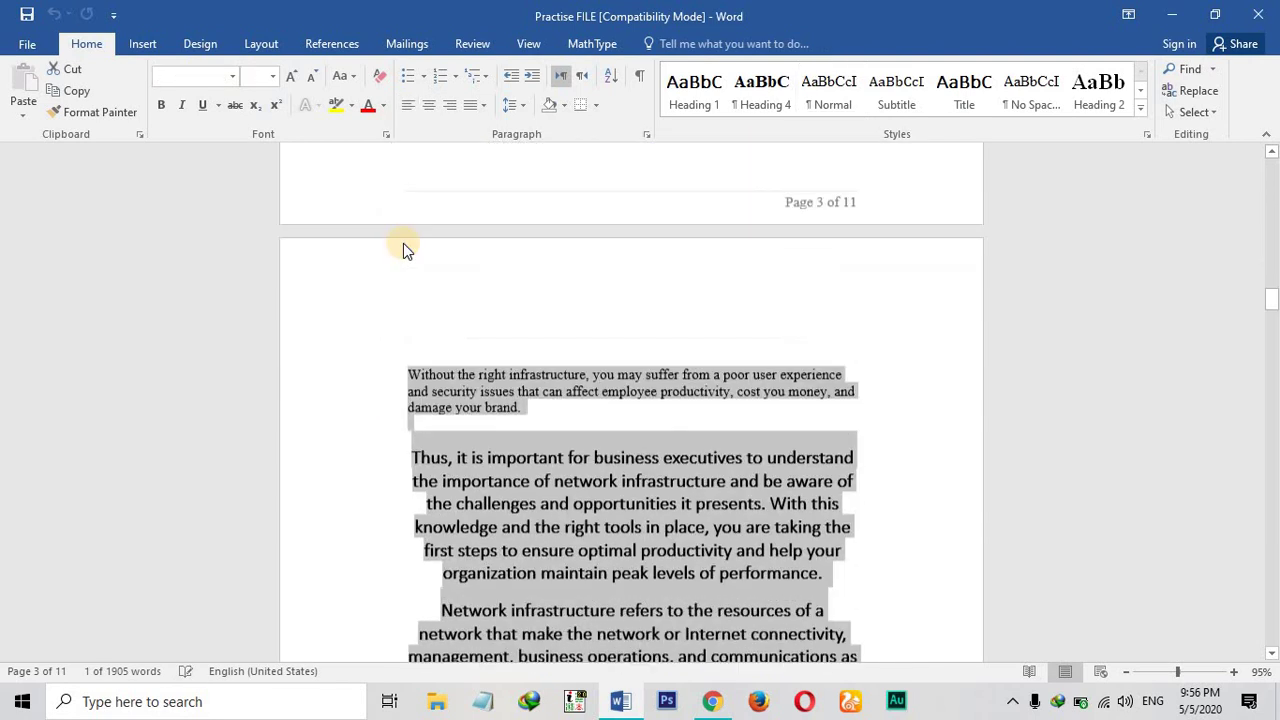
key("ctrl+shift+Down")
key("ctrl+shift+Down")
key("ctrl+shift+Down")
key("ctrl+shift+Down")
key("ctrl+shift+Down")
key("ctrl+shift+Down")
key("ctrl+shift+Down")
key("ctrl+shift+Down")
key("ctrl+shift+Down")
key("ctrl+shift+Down")
key("ctrl+shift+Down")
key("ctrl+shift+Down")
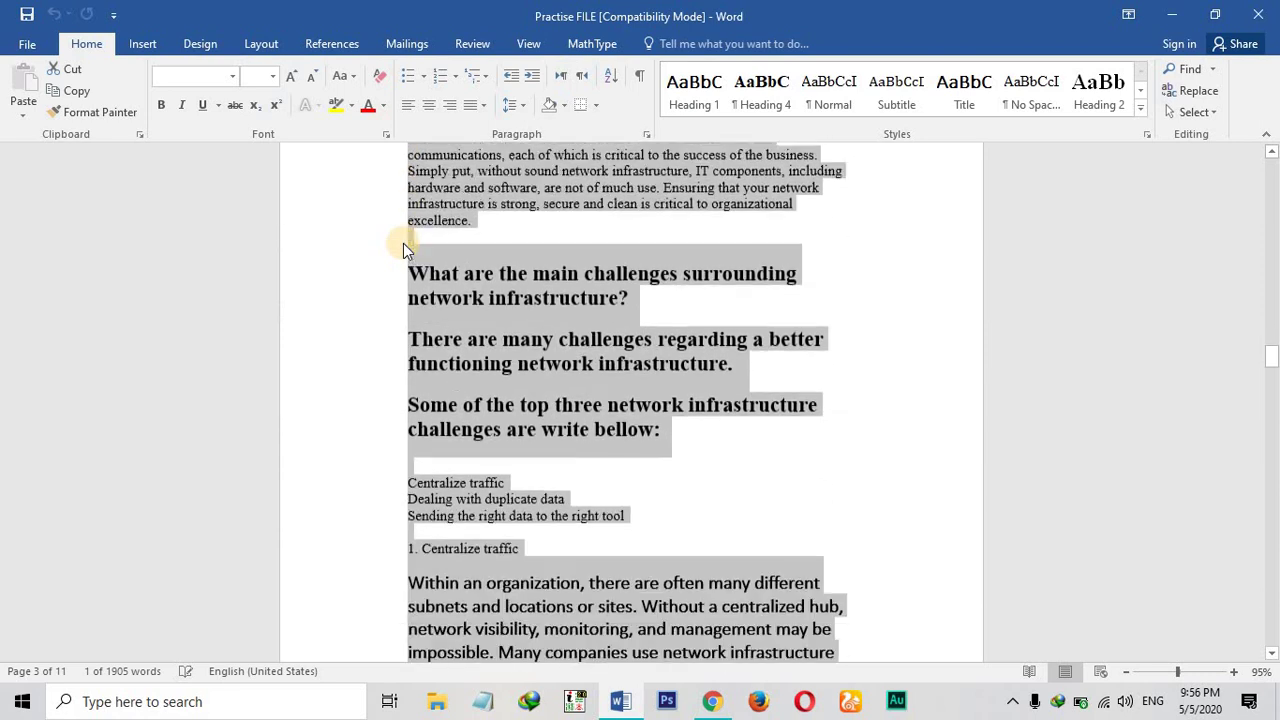
key("ctrl+shift+Down")
key("ctrl+shift+Down")
key("ctrl+shift+Down")
key("ctrl+shift+Down")
key("ctrl+shift+Down")
key("ctrl+shift+Down")
key("ctrl+shift+Down")
key("ctrl+shift+Down")
key("ctrl+shift+Down")
key("ctrl+shift+Down")
key("ctrl+shift+Down")
key("ctrl+shift+Down")
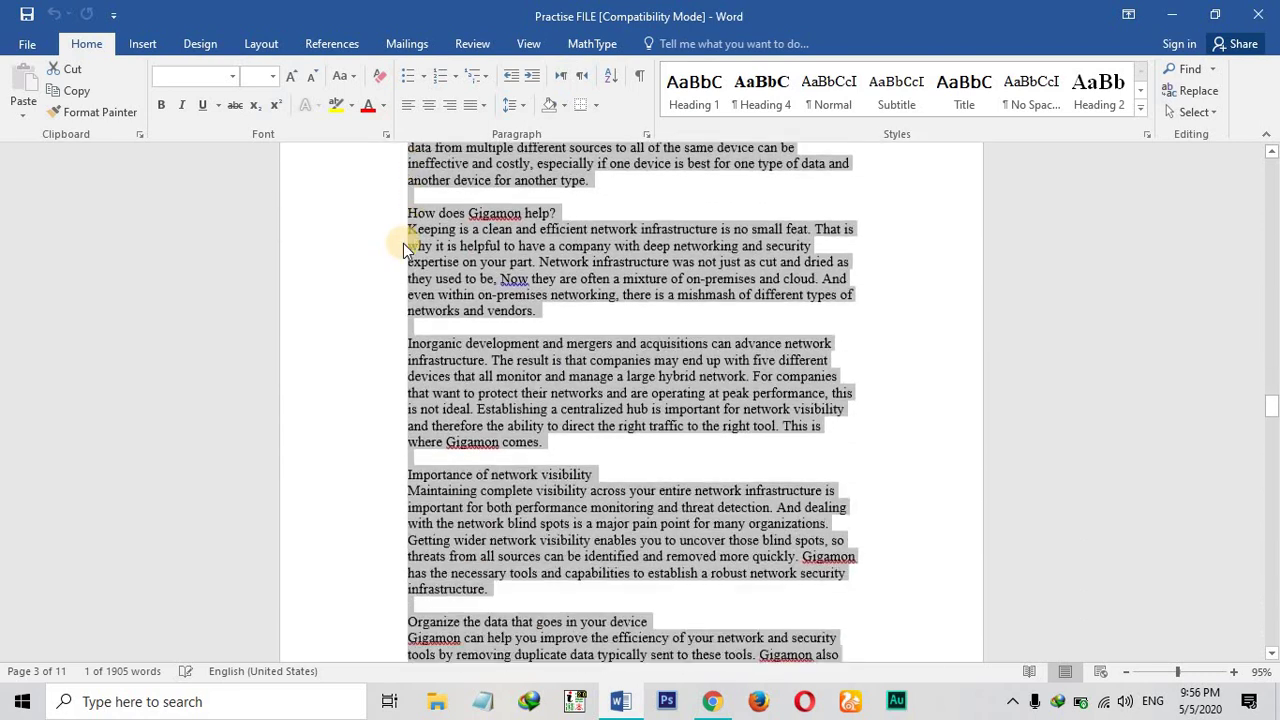
key("ctrl+shift+Down")
key("ctrl+shift+Down")
key("ctrl+shift+Down")
key("ctrl+shift+Down")
key("ctrl+shift+Down")
key("ctrl+shift+Down")
key("ctrl+shift+Down")
key("ctrl+shift+Down")
key("ctrl+shift+Down")
key("ctrl+shift+Down")
key("ctrl+shift+Down")
key("ctrl+shift+Down")
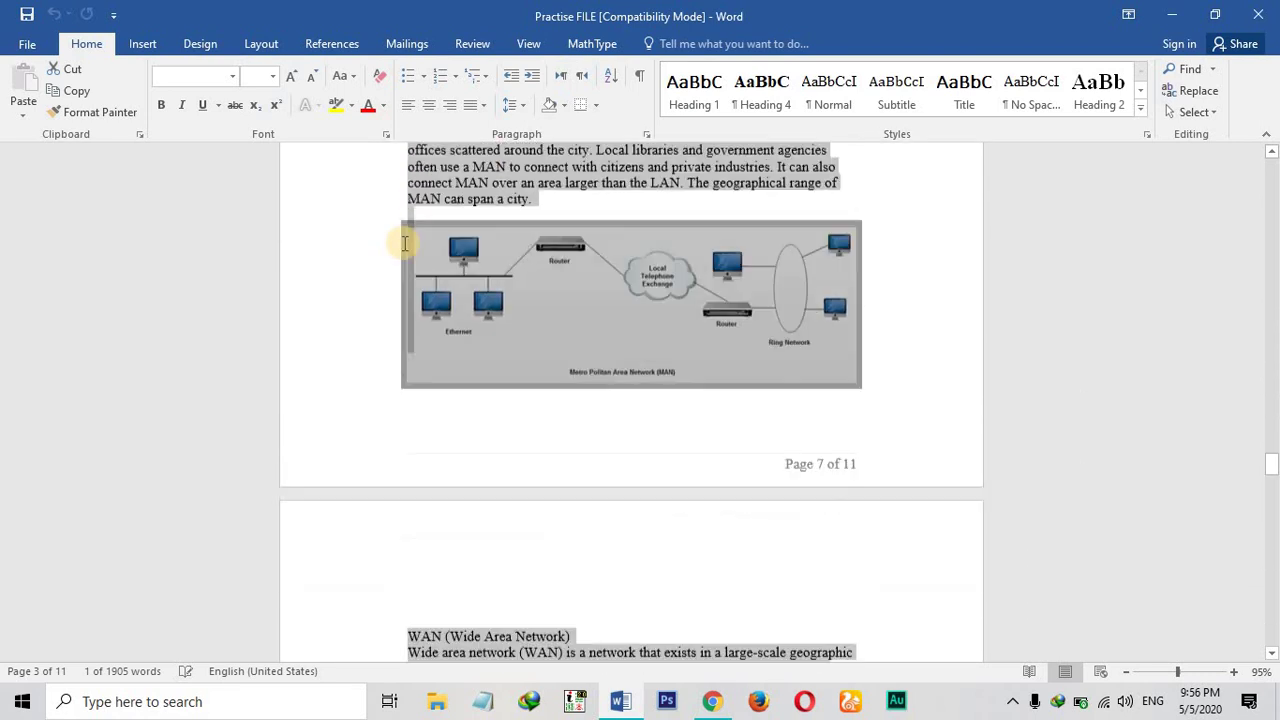
key("ctrl+shift+Down")
key("ctrl+shift+Down")
key("ctrl+shift+Down")
key("ctrl+shift+Down")
key("ctrl+shift+Down")
key("ctrl+shift+Down")
key("ctrl+shift+Down")
key("ctrl+shift+Down")
key("ctrl+shift+Down")
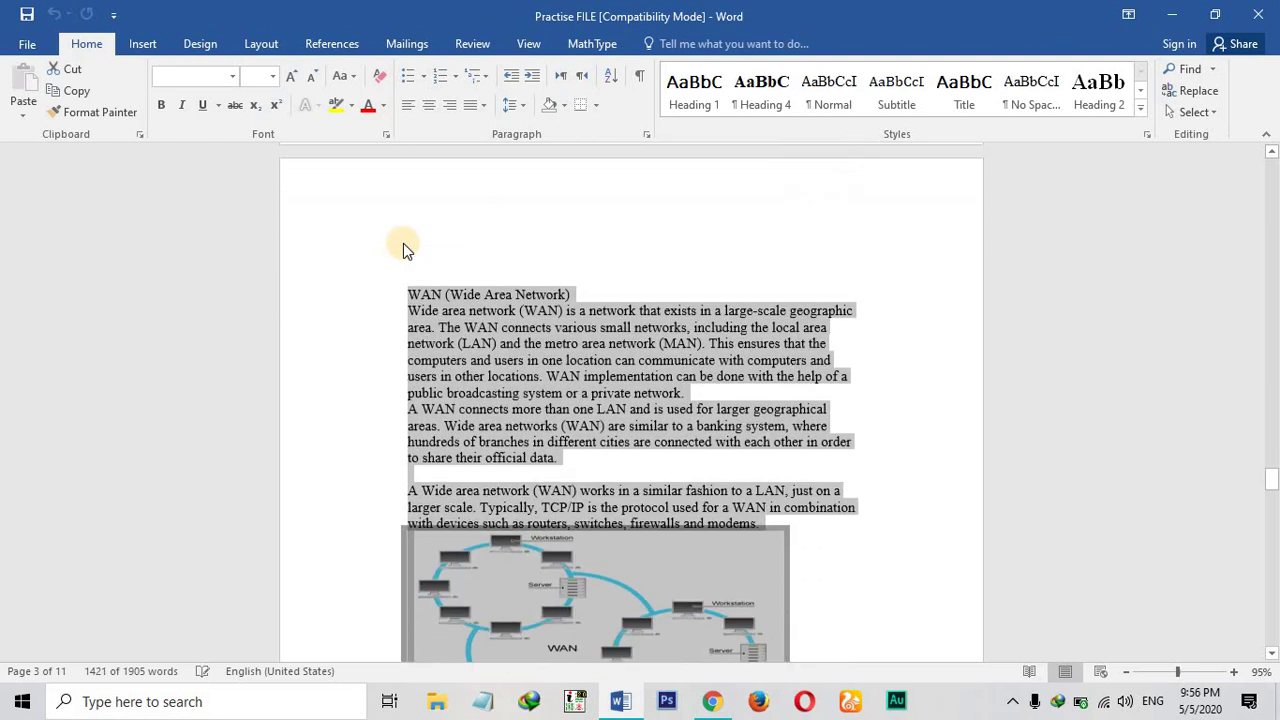
key("ctrl+shift+Down")
key("ctrl+shift+Down")
key("ctrl+shift+Down")
key("ctrl+shift+Down")
key("ctrl+shift+Down")
key("ctrl+shift+Down")
key("ctrl+shift+Down")
key("ctrl+shift+Down")
key("ctrl+shift+Down")
key("ctrl+shift+Down")
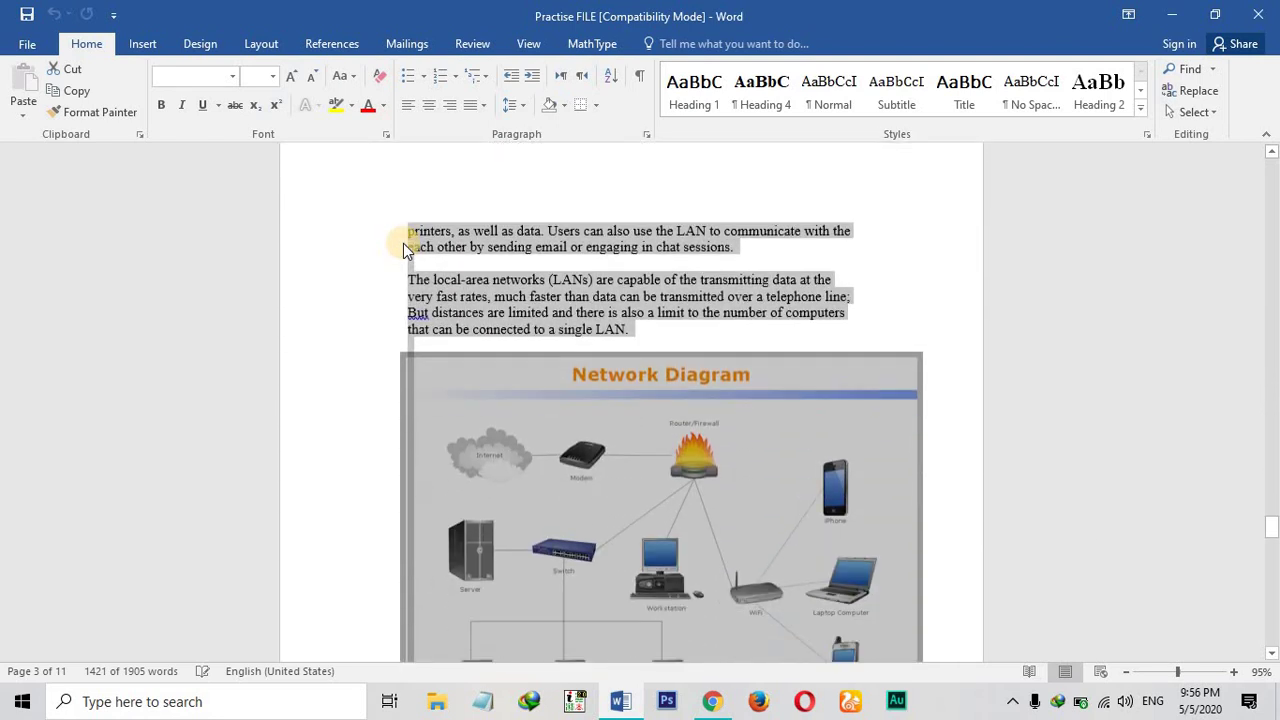
key("ctrl+shift+Down")
key("ctrl+shift+Down")
key("ctrl+shift+Down")
key("ctrl+shift+Down")
key("ctrl+shift+Down")
key("ctrl+shift+Down")
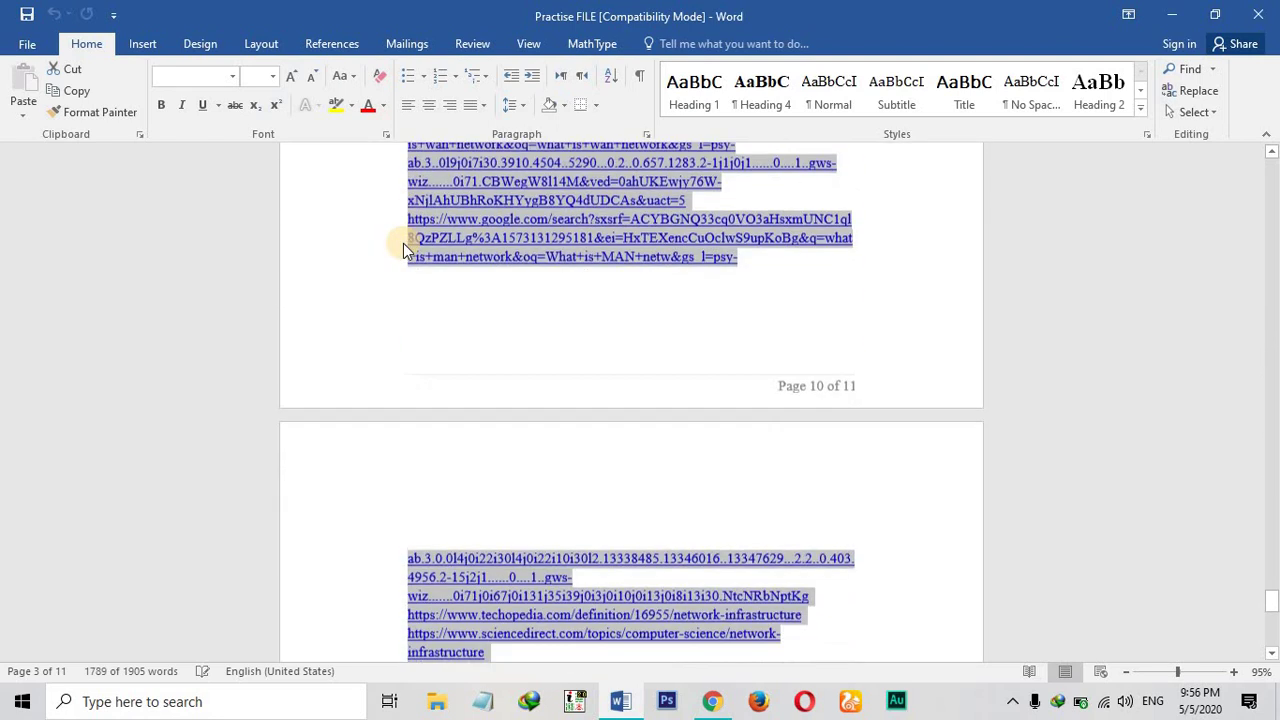
key("ctrl+shift+Up")
key("ctrl+shift+Up")
key("ctrl+shift+Up")
key("ctrl+shift+Up")
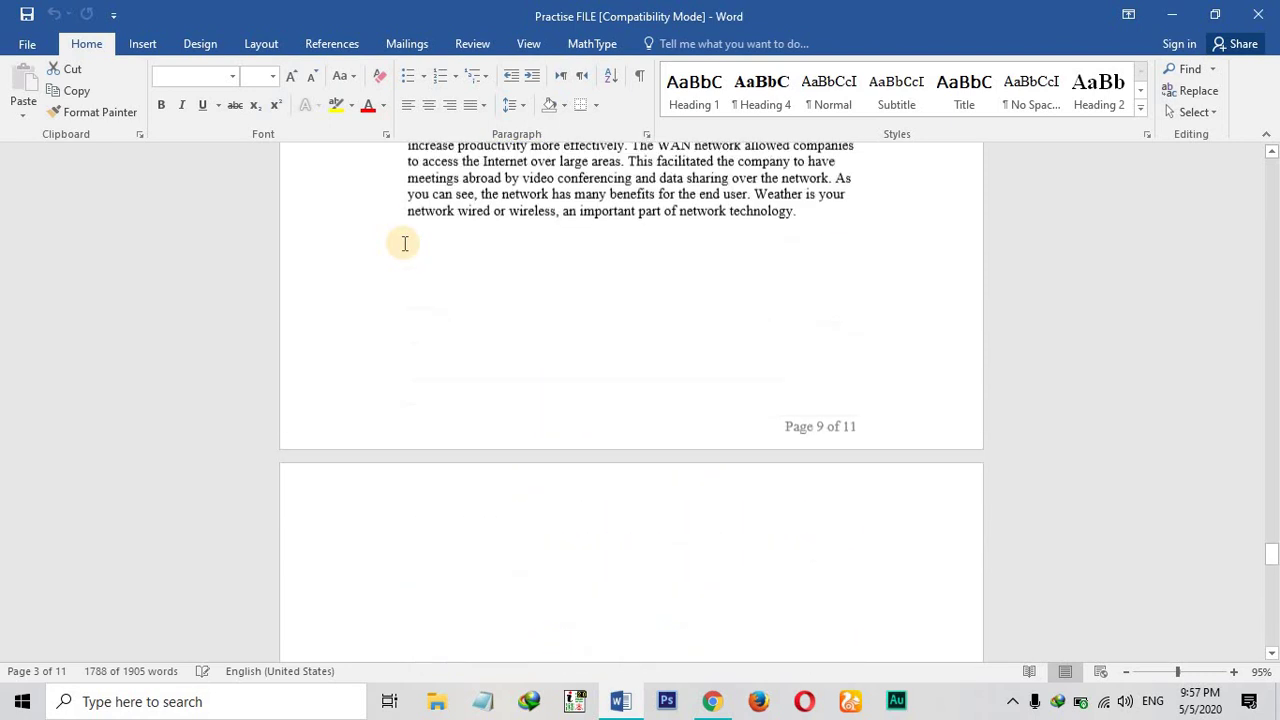
key("shift+Down")
key("shift+Down")
key("shift+Down")
key("shift+Down")
key("shift+Down")
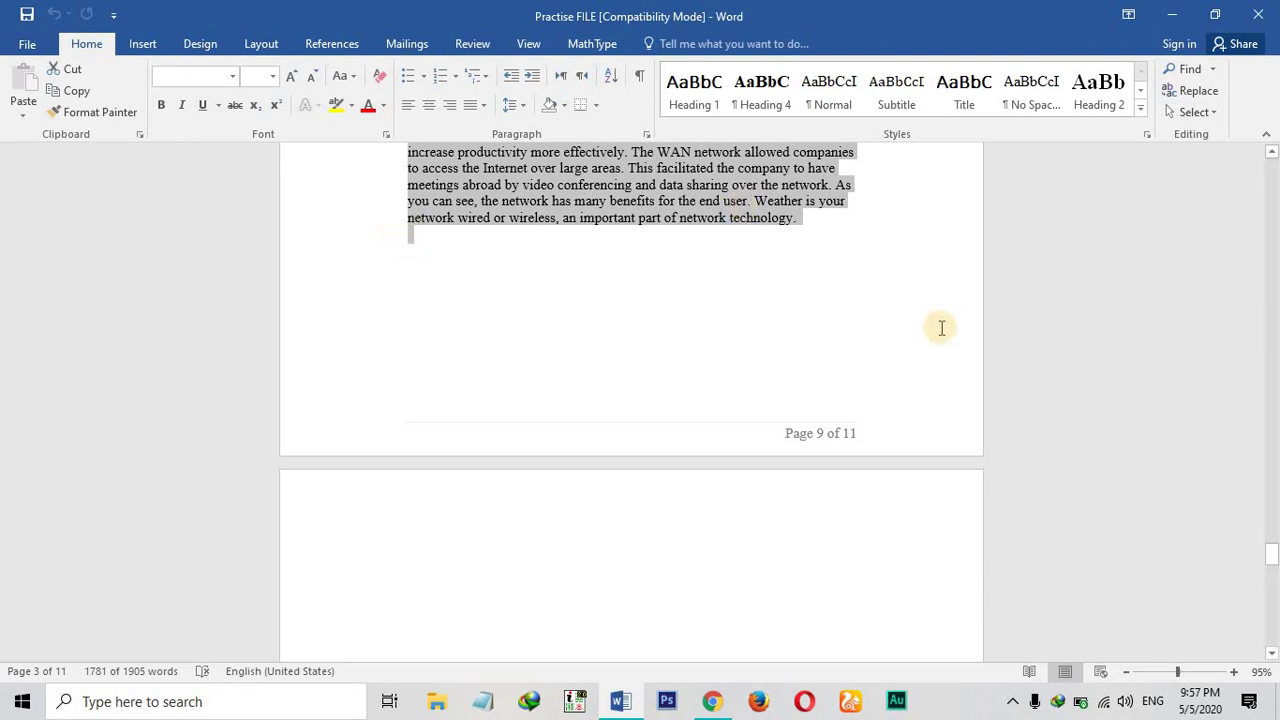
left_click(1143, 106)
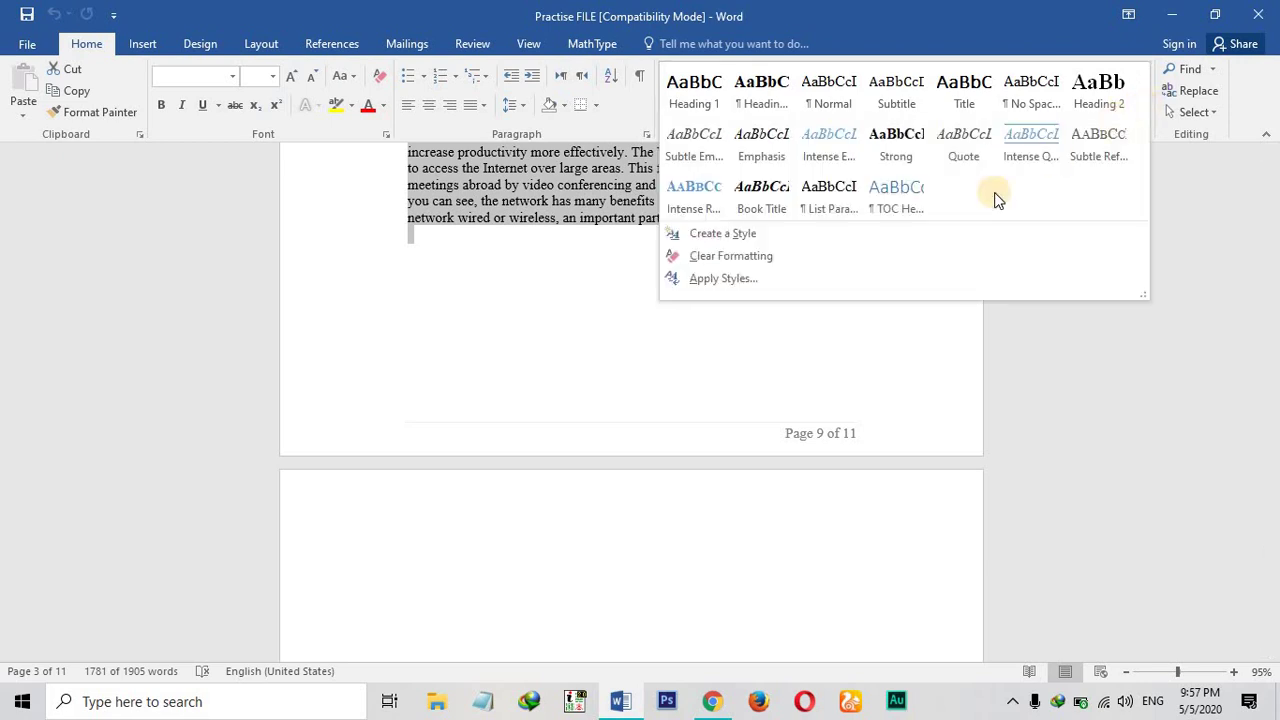
left_click(874, 253)
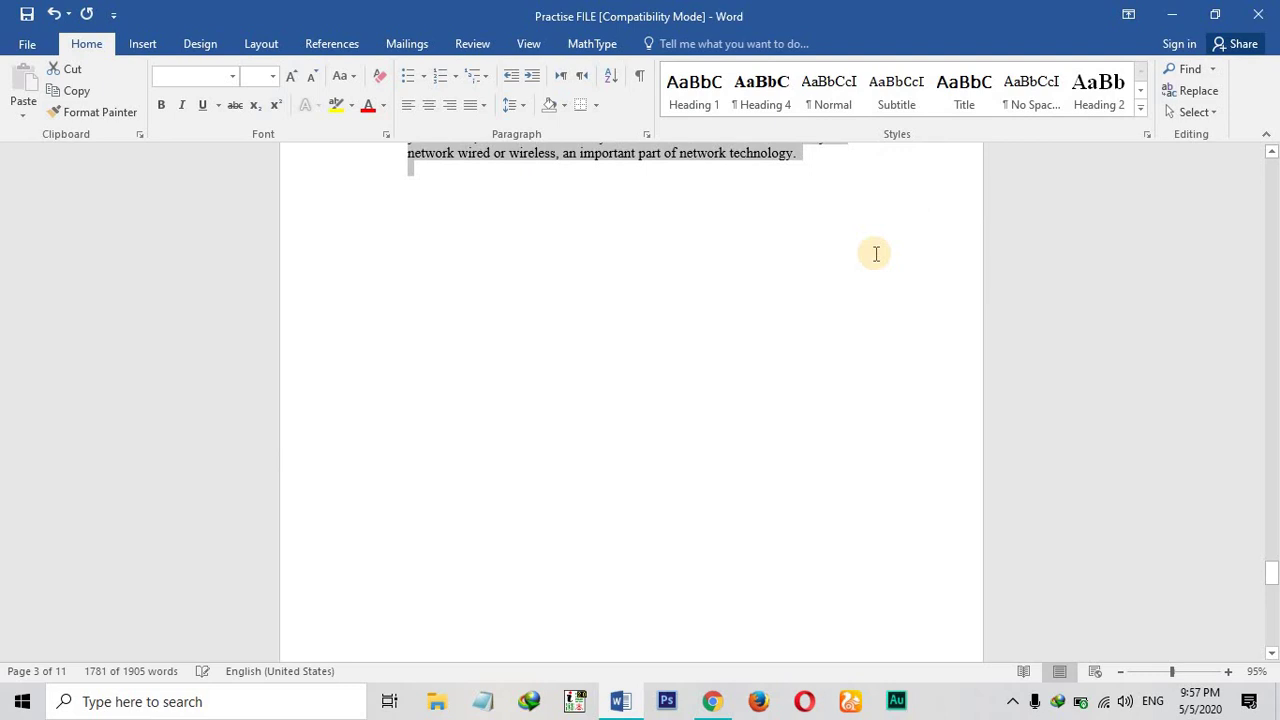
left_click(730, 155)
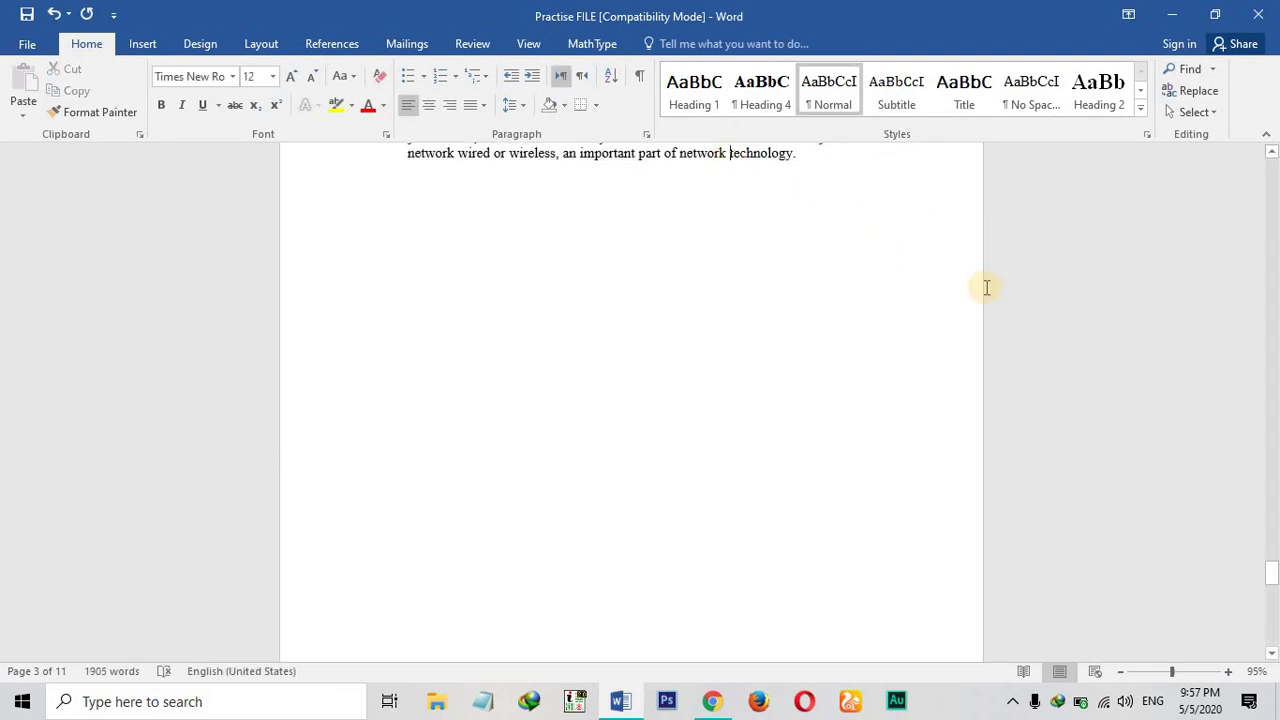
Make the Introduction heading on page 3 bold and increase its font size to 14
left_click_drag(1273, 587, 1248, 268)
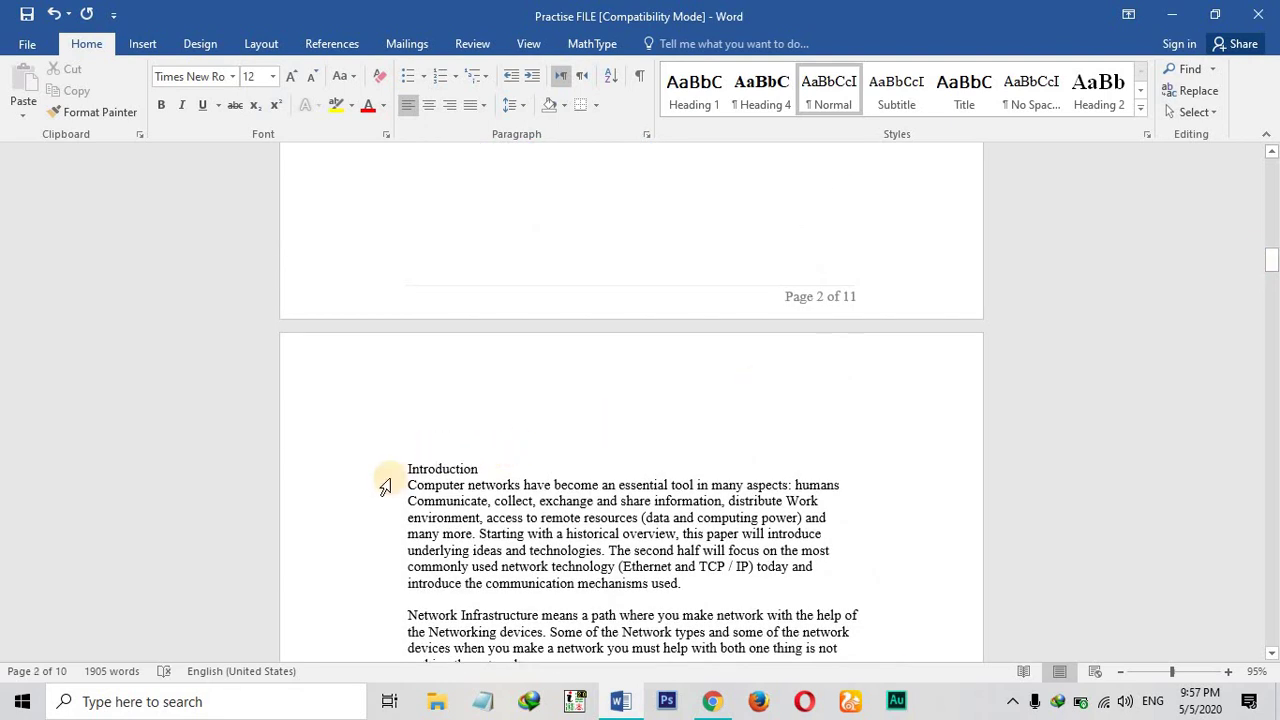
left_click_drag(406, 469, 475, 470)
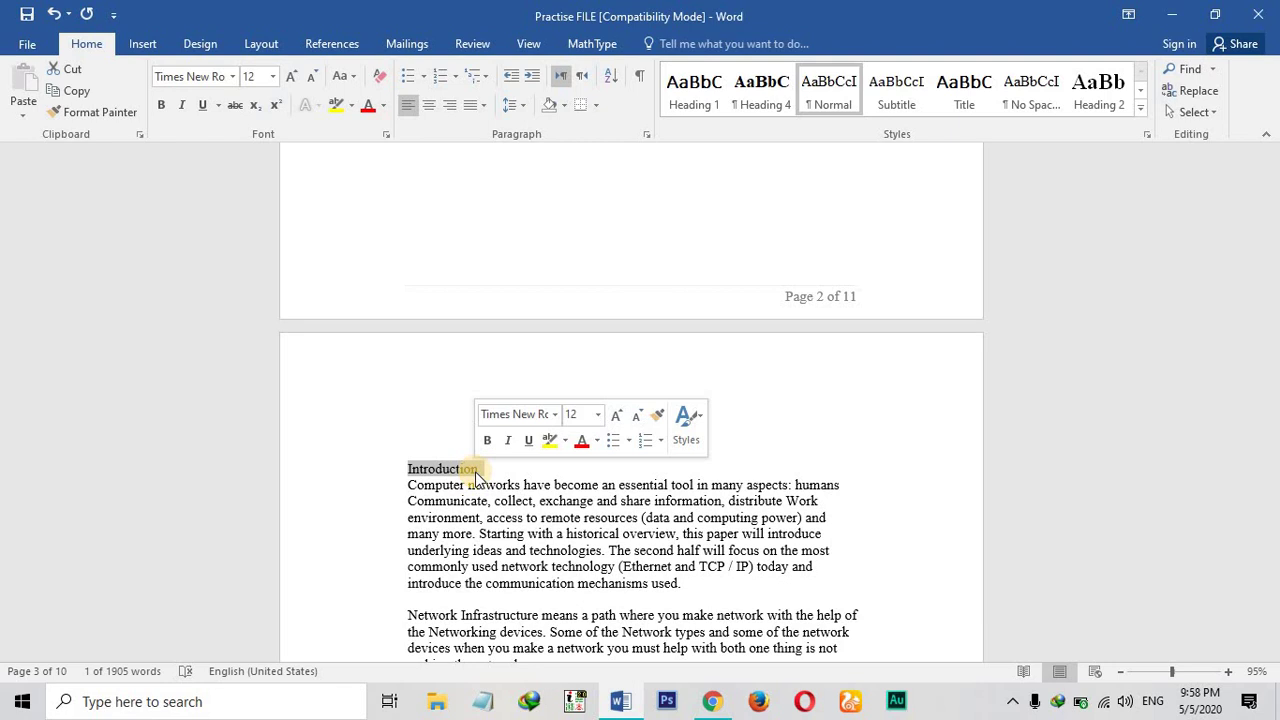
key("ctrl+b")
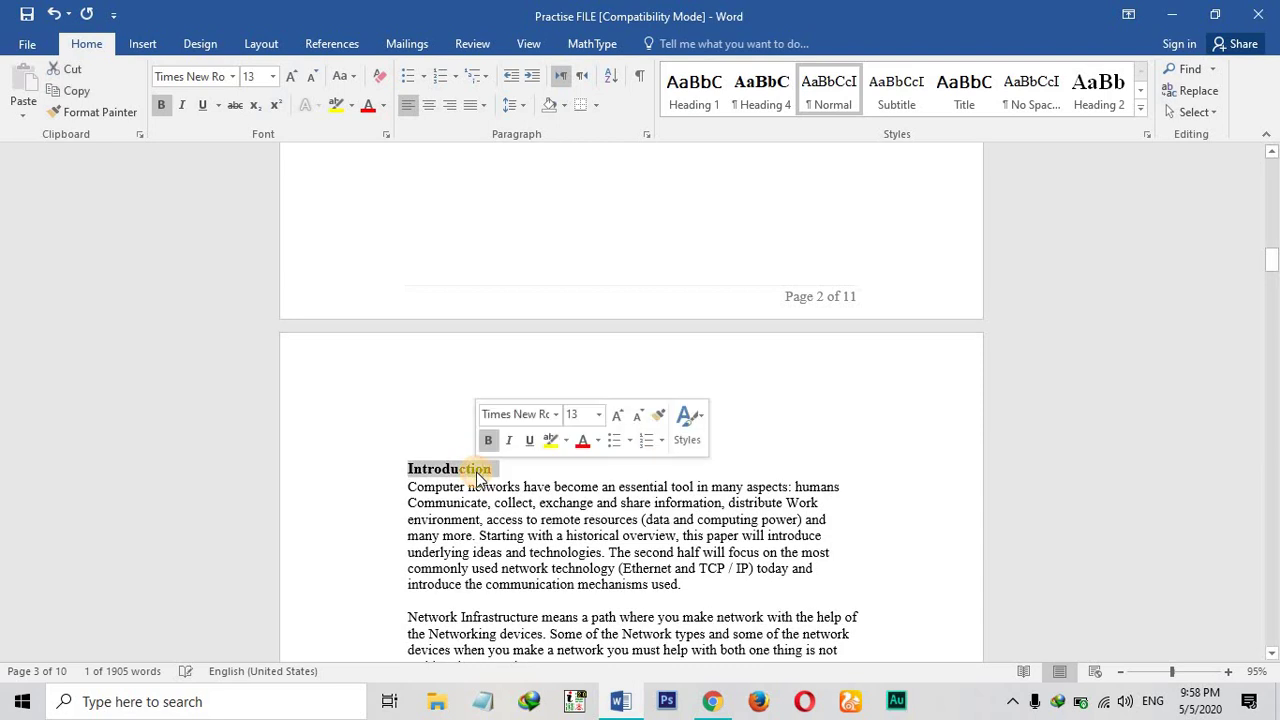
key("ctrl+shift+period")
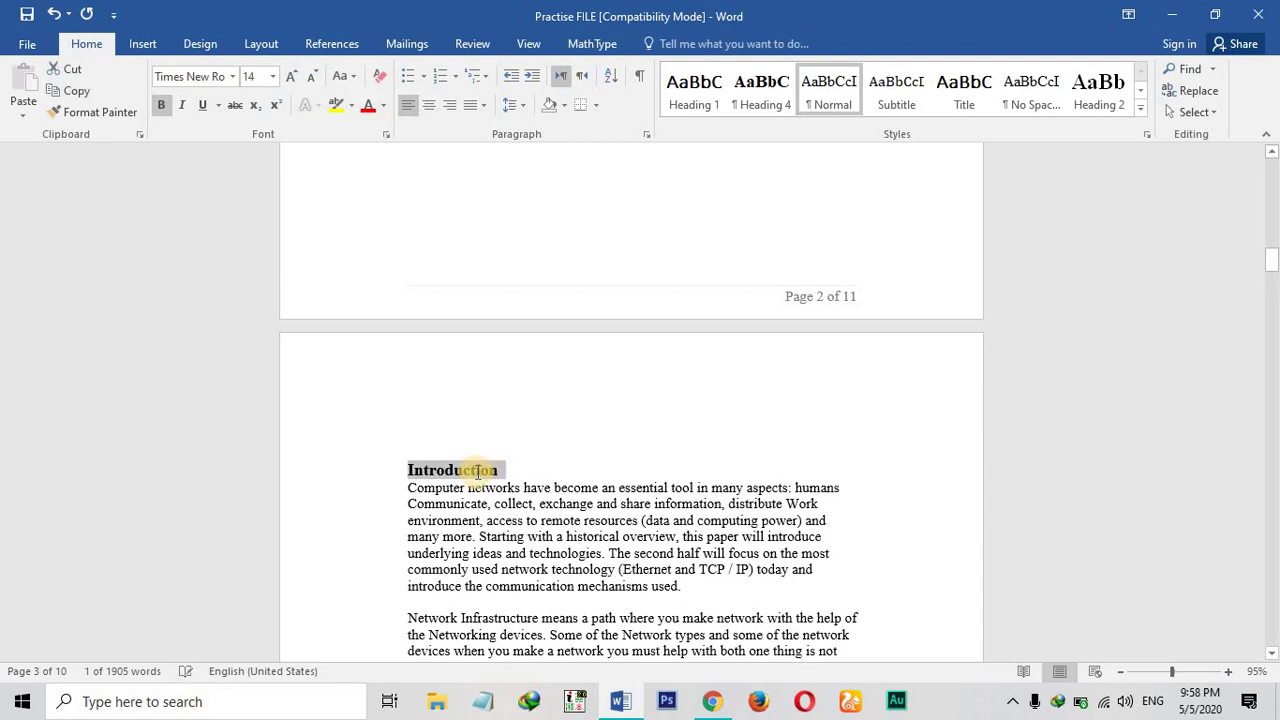
Make the "Difference between Network Infrastructure and IT Infrastructure:" heading on page 4 bold at font size 14
key("Down")
key("Down")
key("Down")
key("Down")
key("Down")
key("Down")
key("Down")
key("Down")
key("Down")
key("Down")
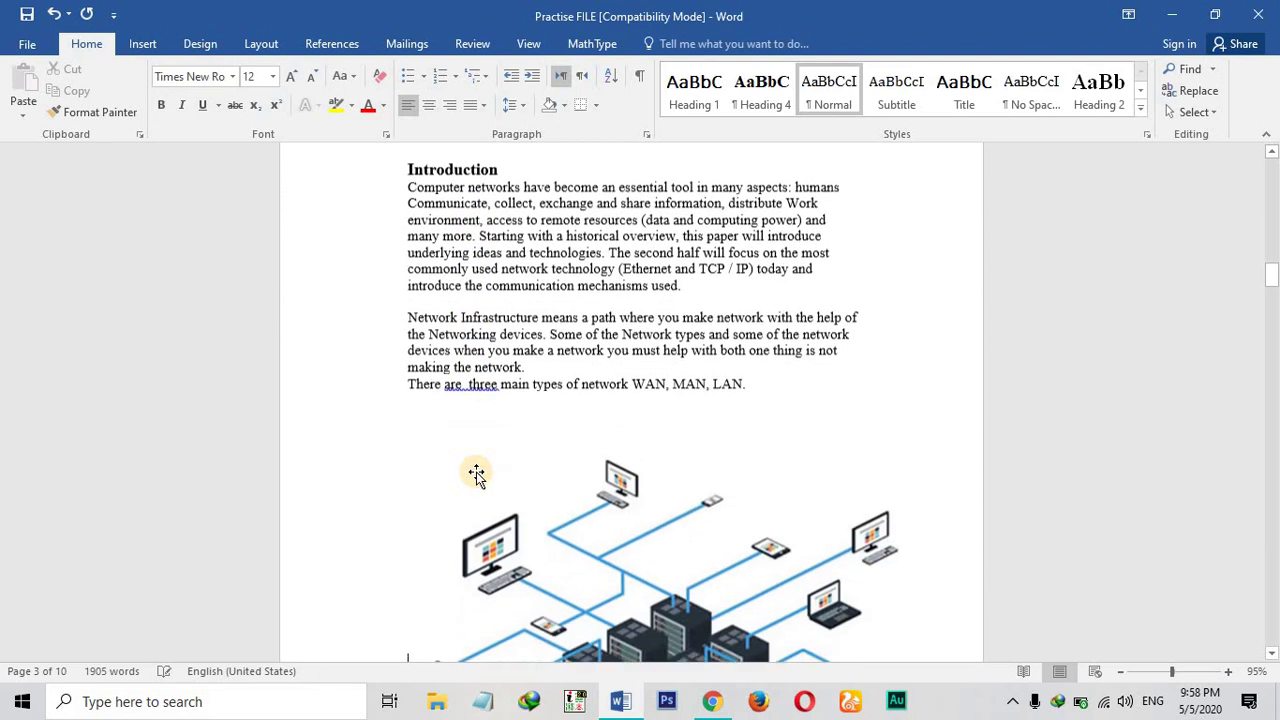
key("Down")
key("Down")
key("Down")
key("Down")
key("Down")
key("Down")
key("Down")
key("Down")
key("Down")
key("Down")
key("Down")
key("Down")
key("Down")
key("Down")
key("Down")
key("Down")
key("Down")
key("Down")
key("Down")
key("Down")
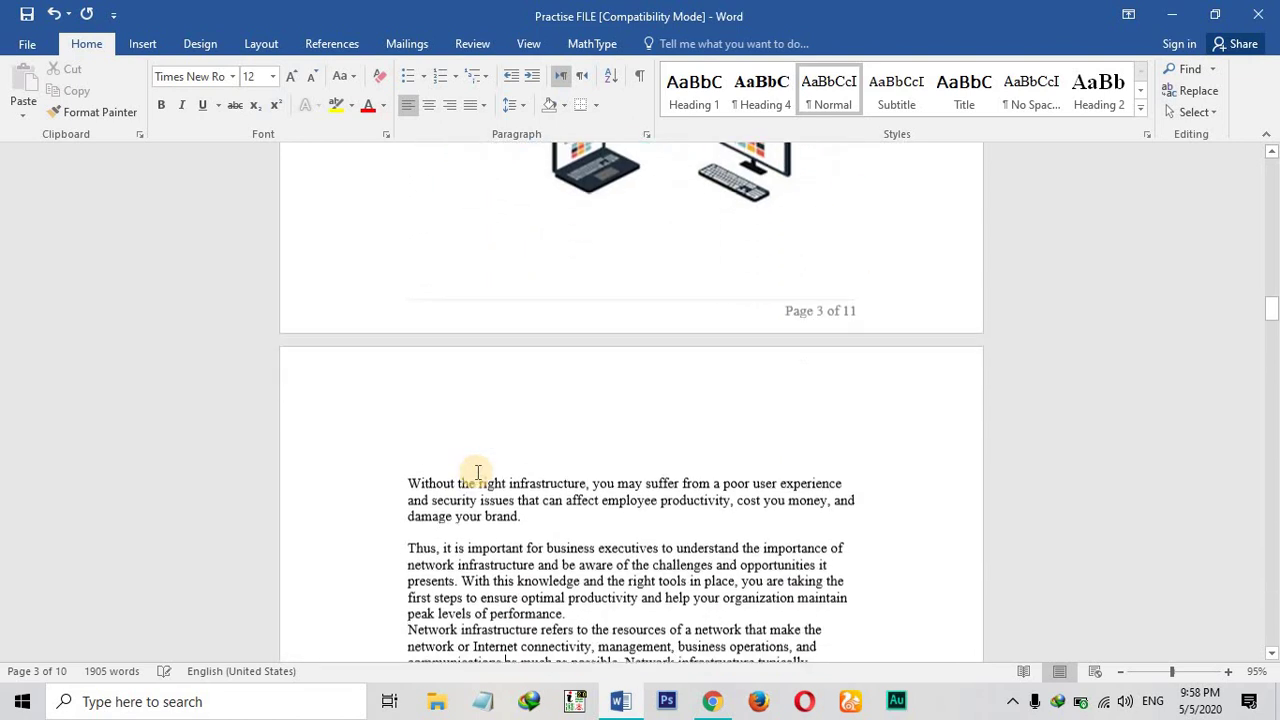
key("Down")
key("Down")
key("Down")
key("Down")
key("Down")
key("Down")
key("Down")
key("Down")
key("Down")
key("Down")
key("Down")
key("Down")
key("Down")
key("Down")
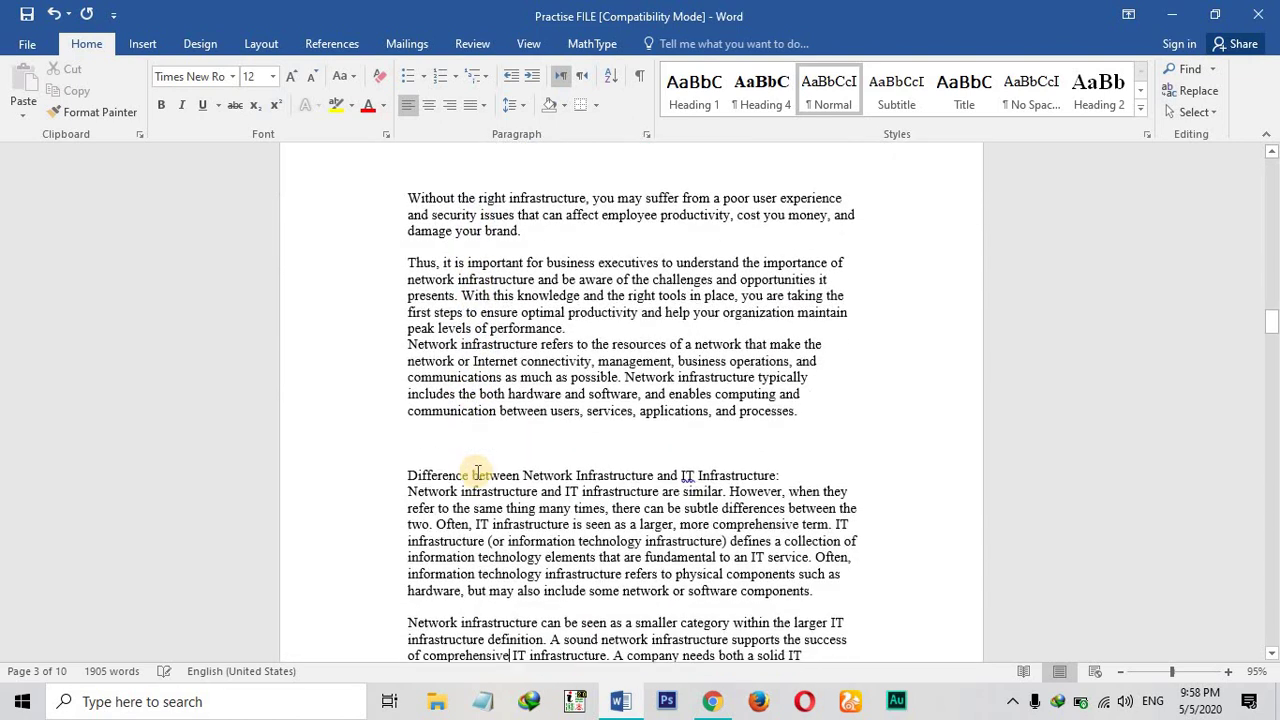
left_click_drag(409, 441, 802, 440)
key("ctrl+b")
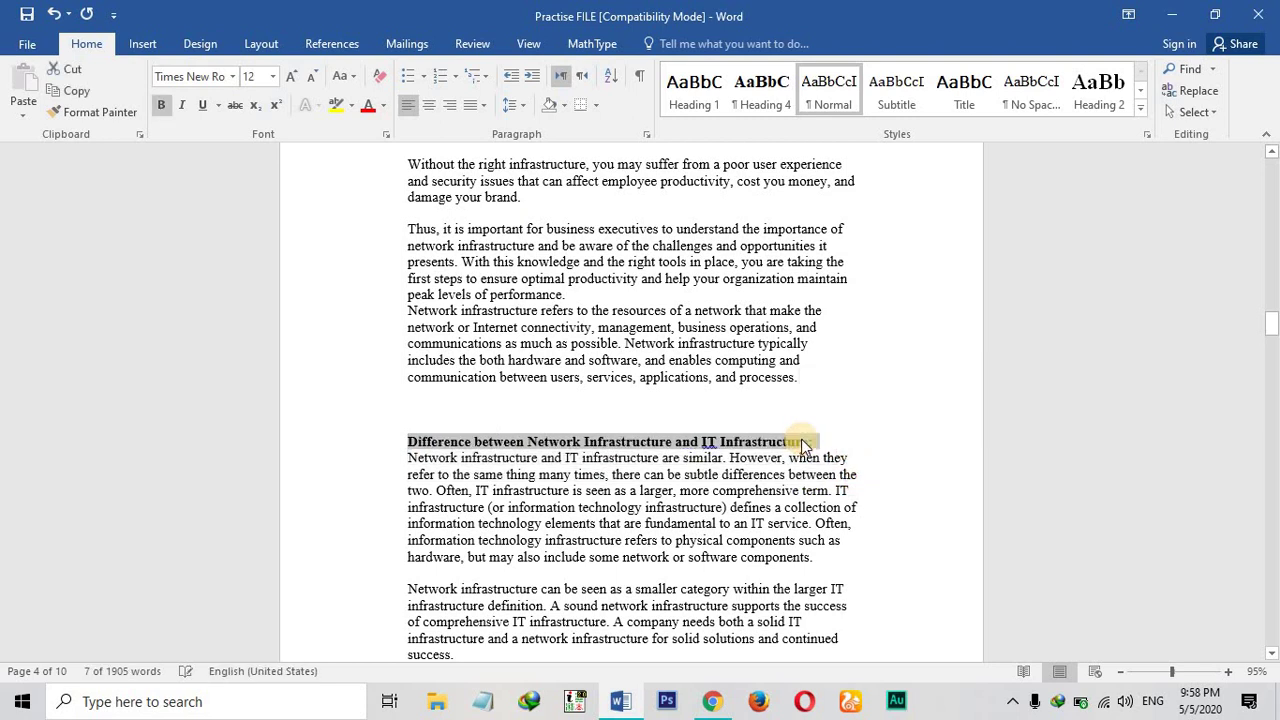
key("ctrl+shift+period")
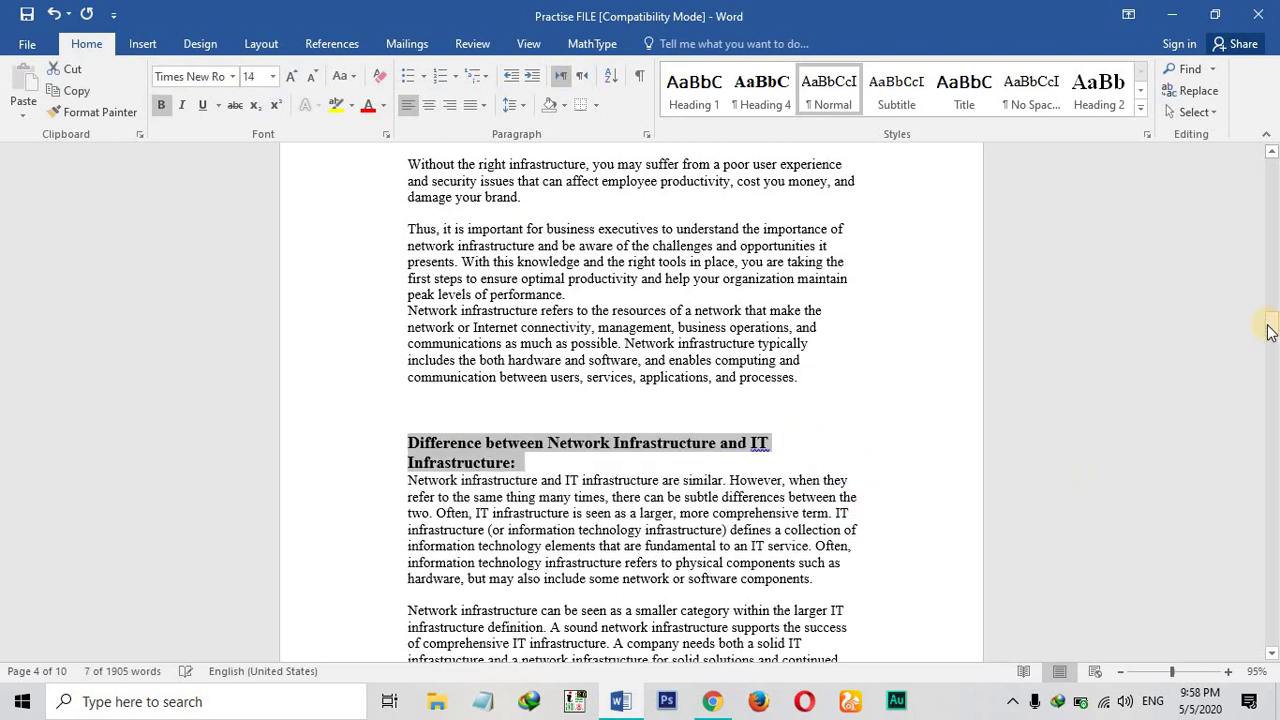
Make the two-line heading asking why network infrastructure is the most important component bold at font size 14
left_click_drag(1270, 332, 1268, 345)
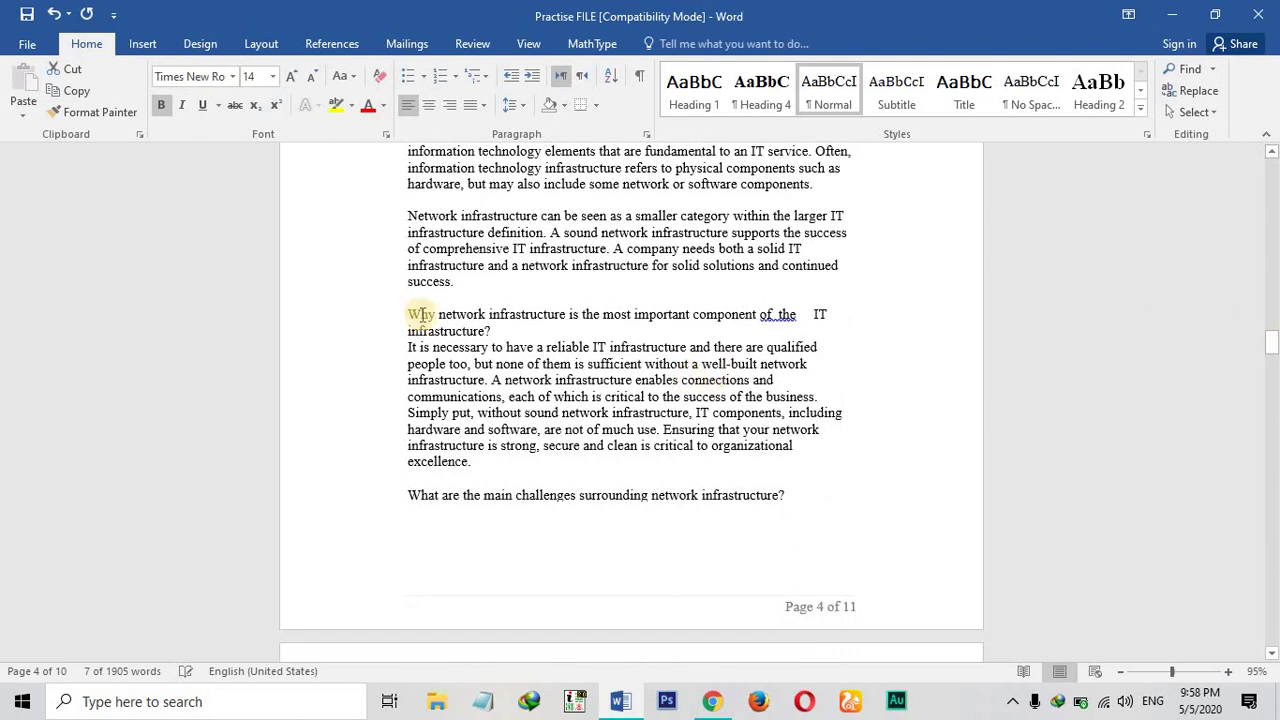
left_click_drag(397, 314, 495, 330)
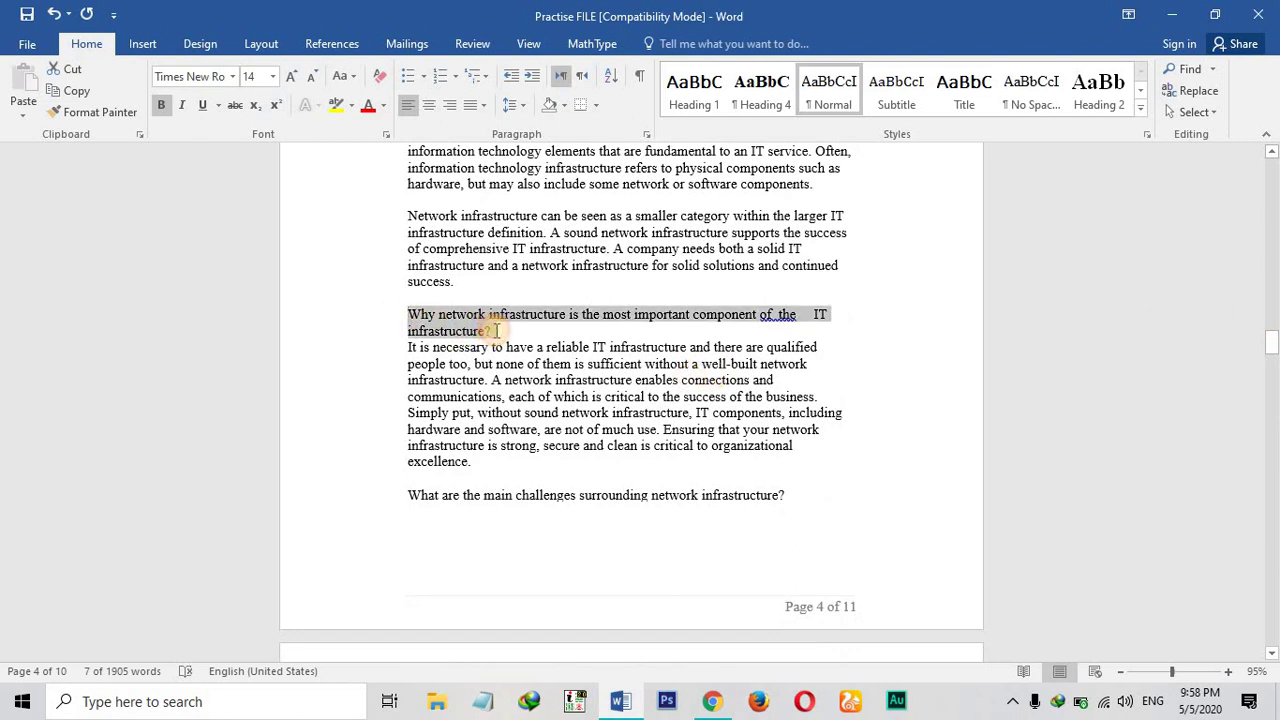
key("ctrl+b")
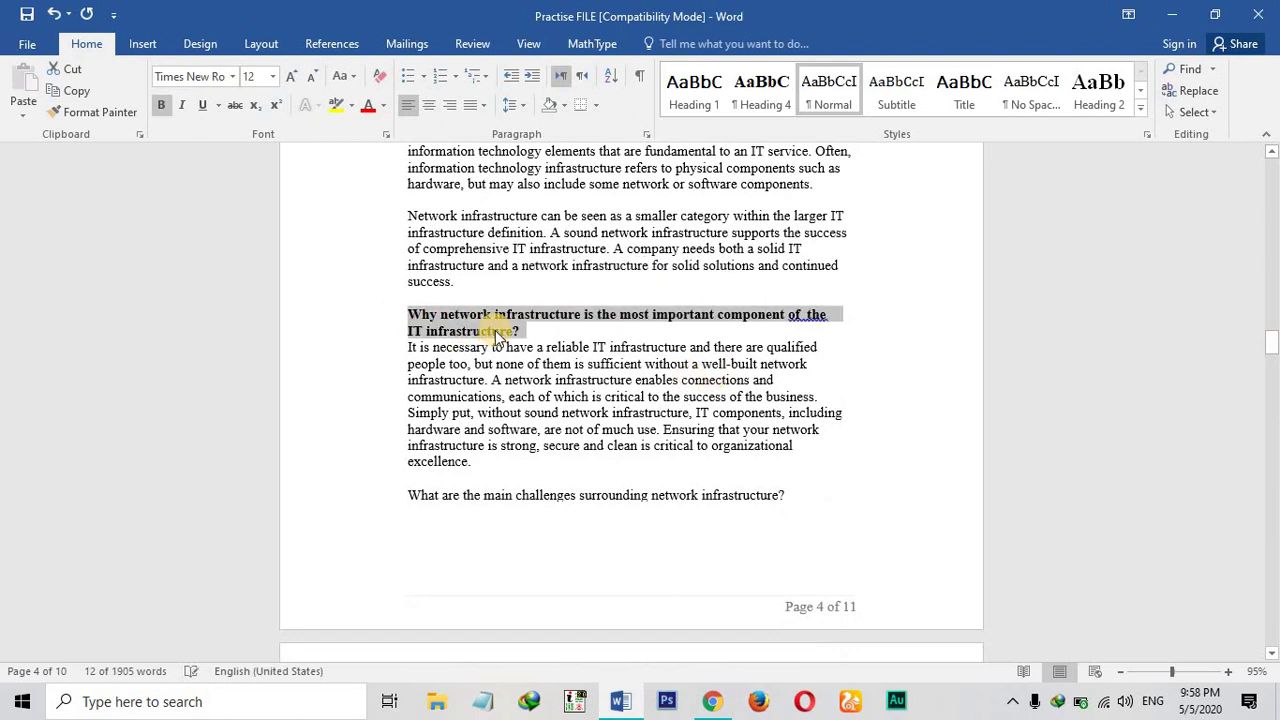
key("ctrl+shift+period")
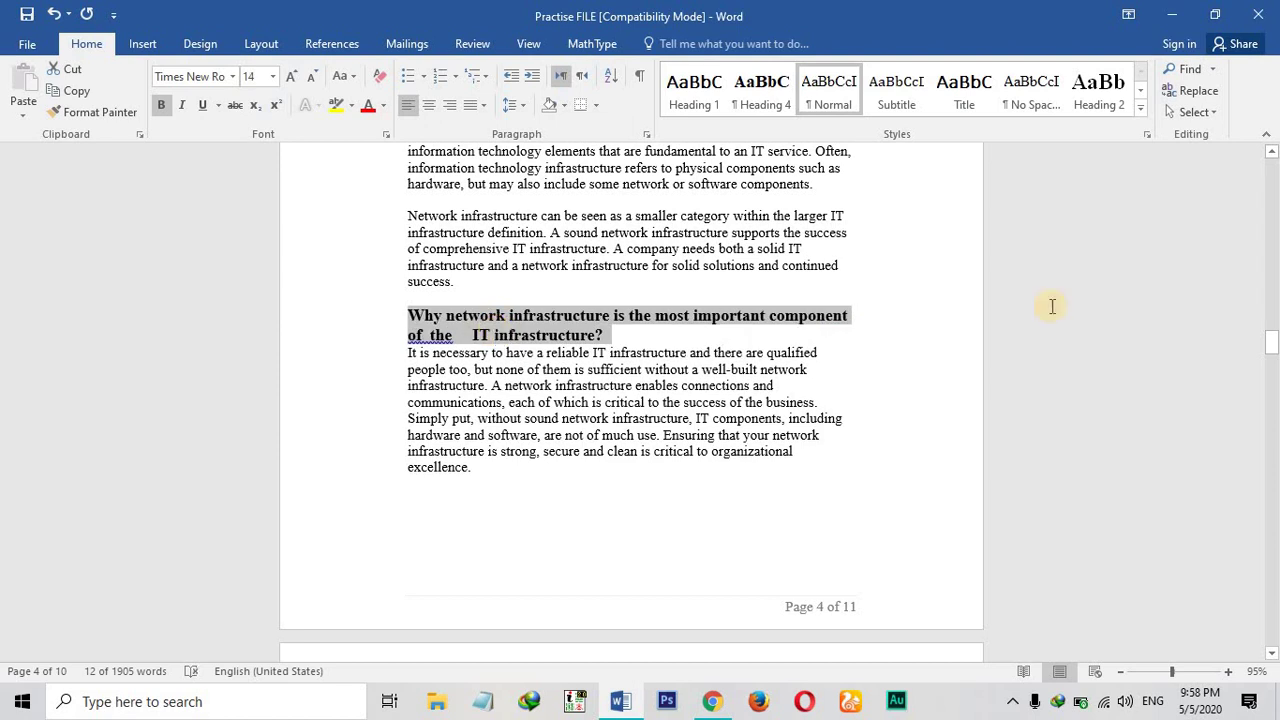
Make the three listed challenges, from "Centralize traffic" to "Sending the right data to the right tool", bold at font size 14
left_click_drag(1273, 342, 1250, 356)
left_click(422, 458)
left_click_drag(407, 457, 625, 487)
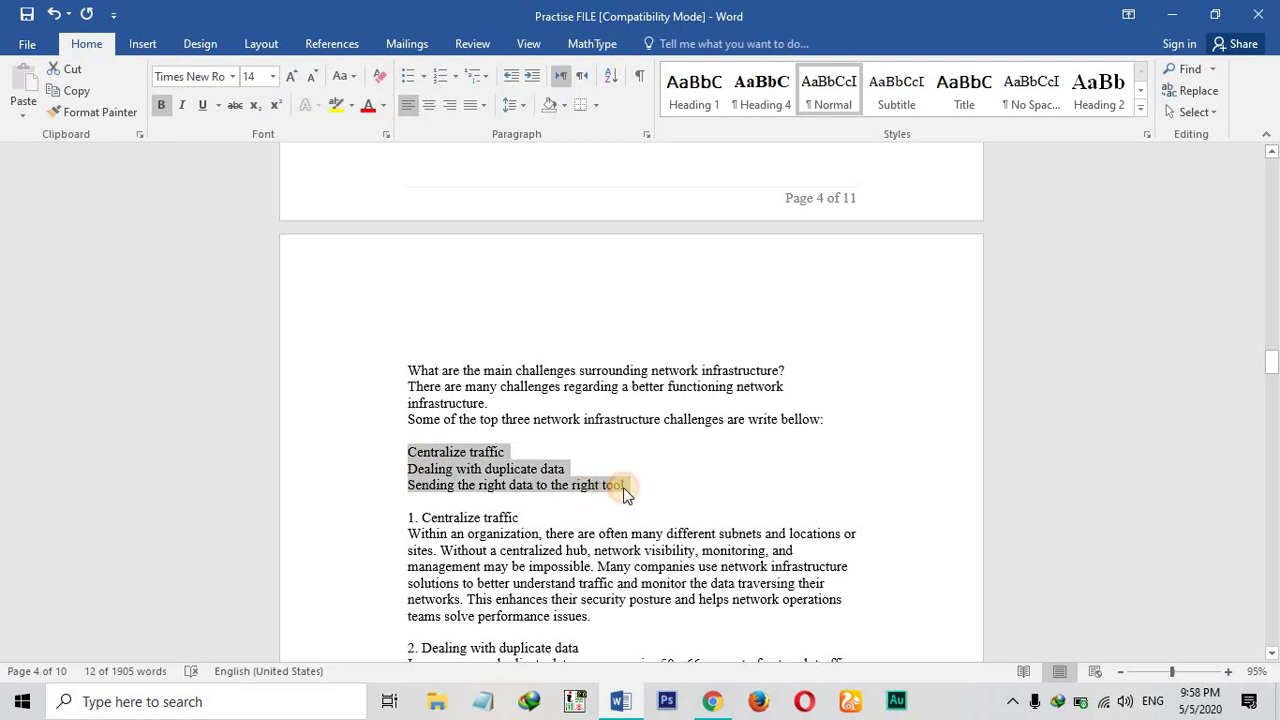
key("ctrl+bracketright")
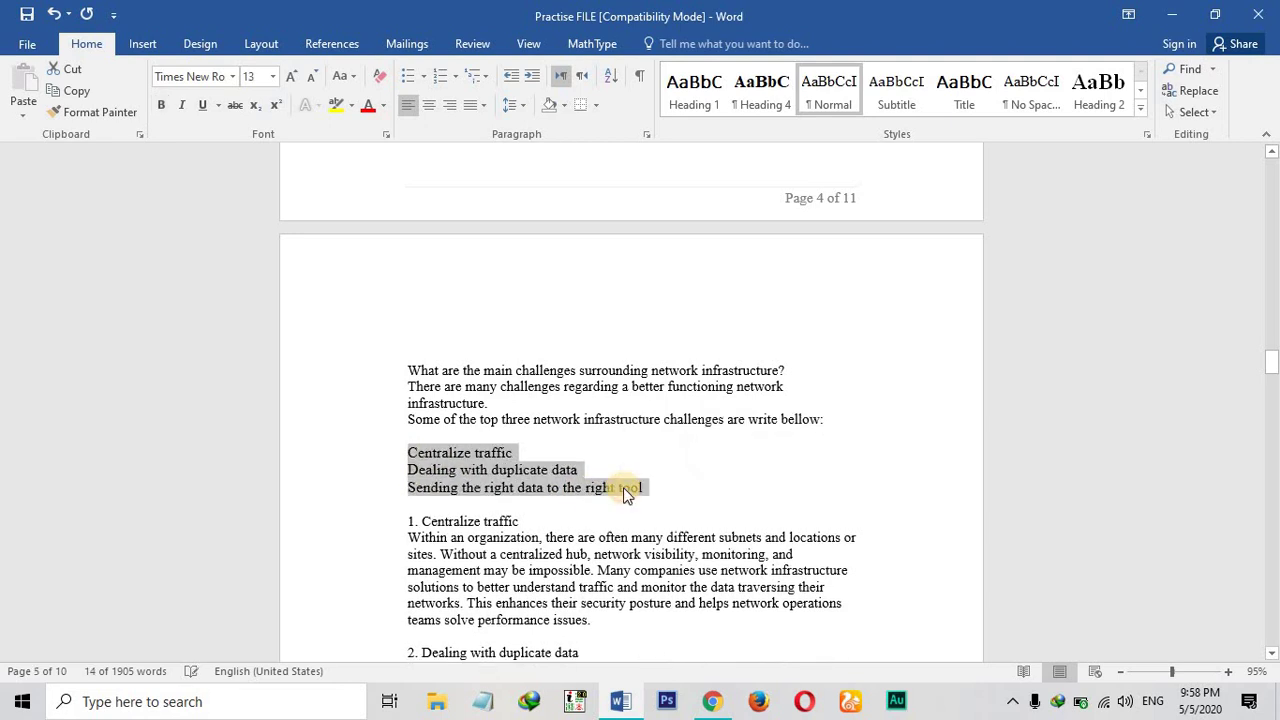
key("ctrl+b")
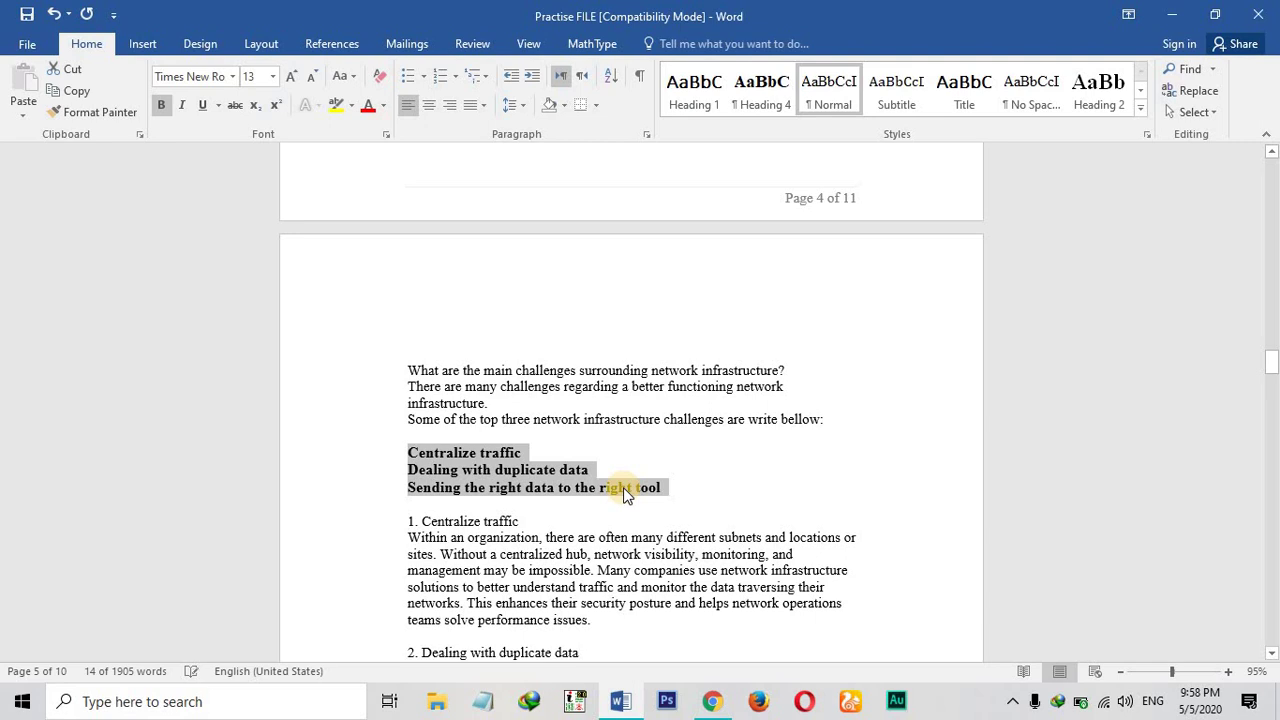
key("ctrl+bracketright")
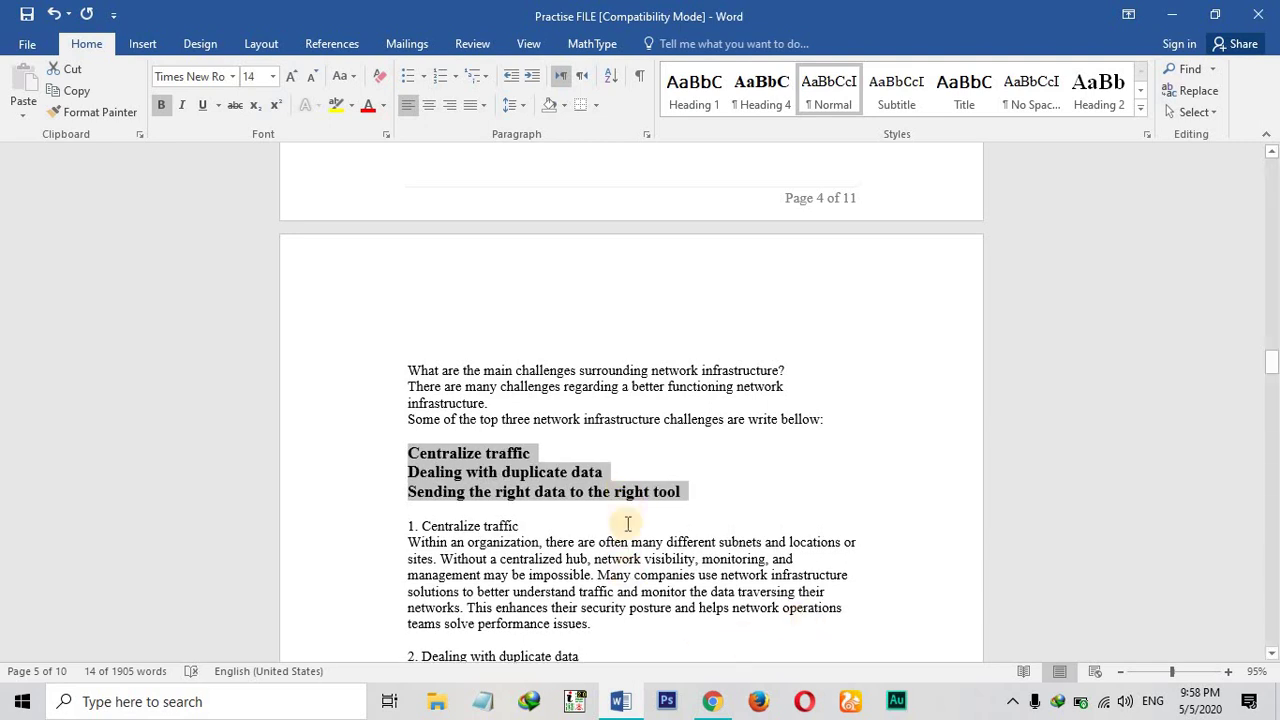
Make the numbered subheading "1. Centralize traffic" on page 5 bold at font size 14
left_click(371, 528)
key("ctrl+b")
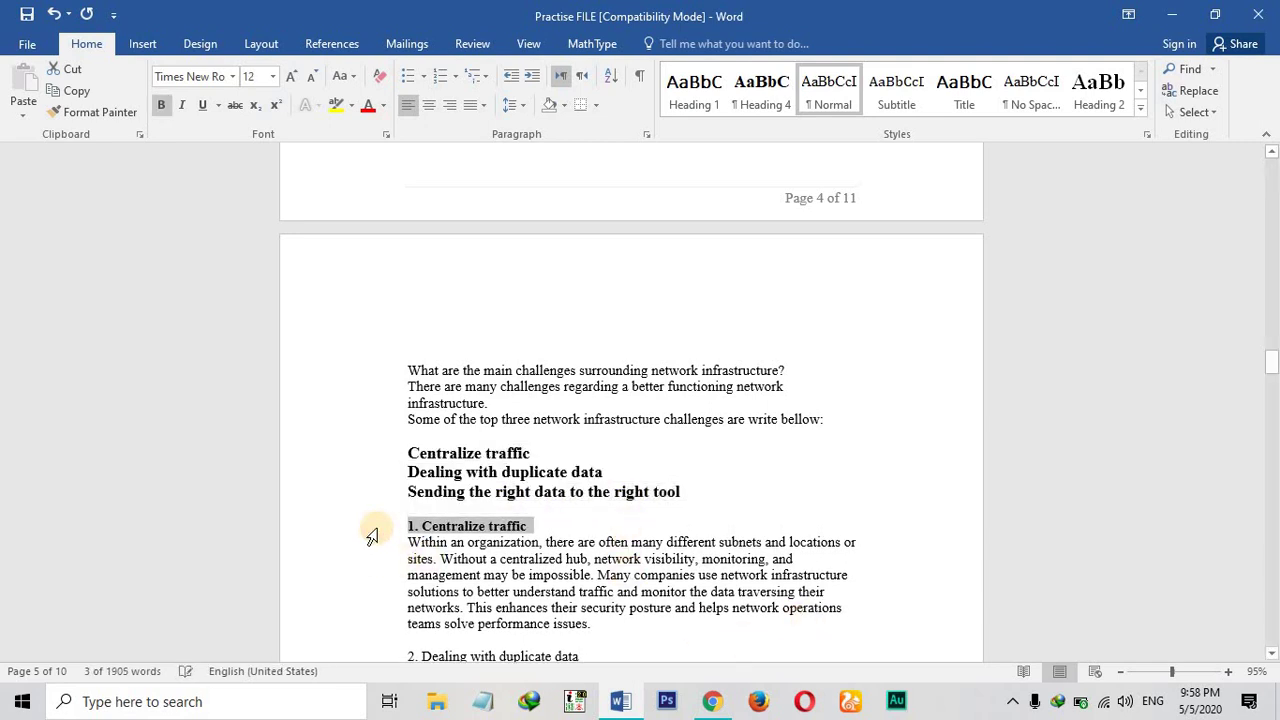
key("ctrl+bracketright")
key("ctrl+bracketright")
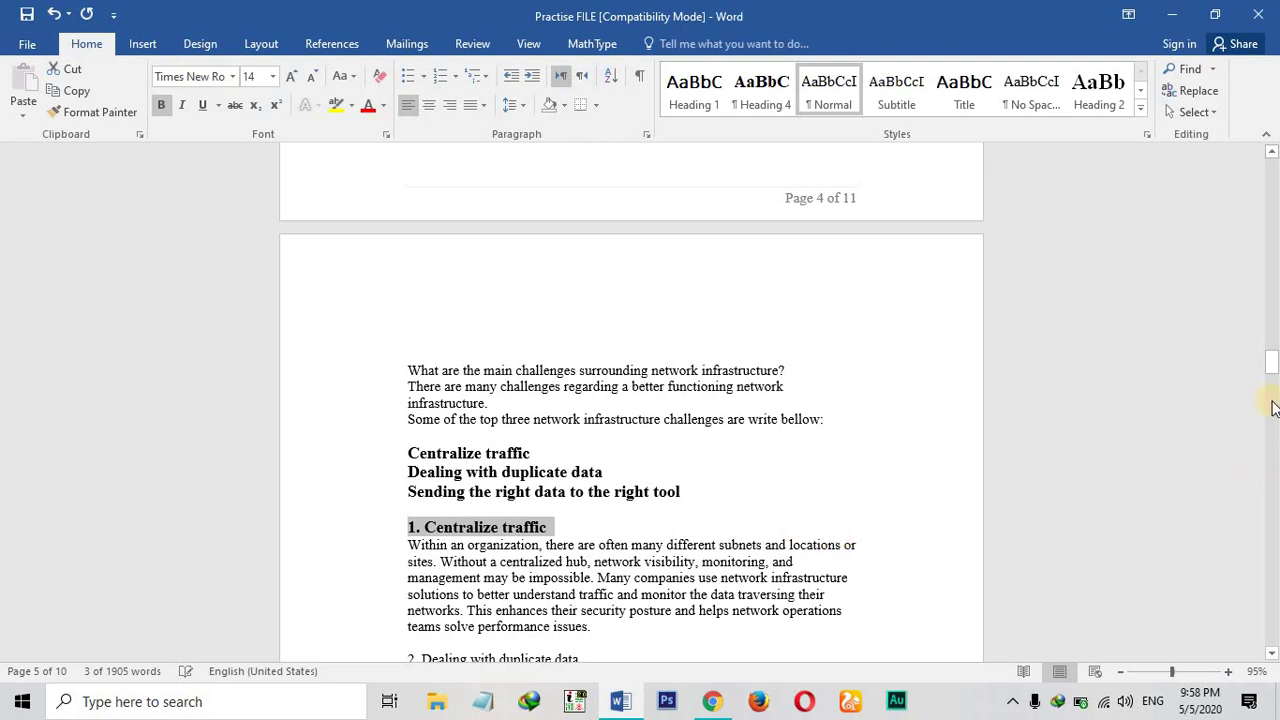
Make the numbered subheading "2. Dealing with duplicate data" bold at font size 14
left_click_drag(1274, 357, 1274, 366)
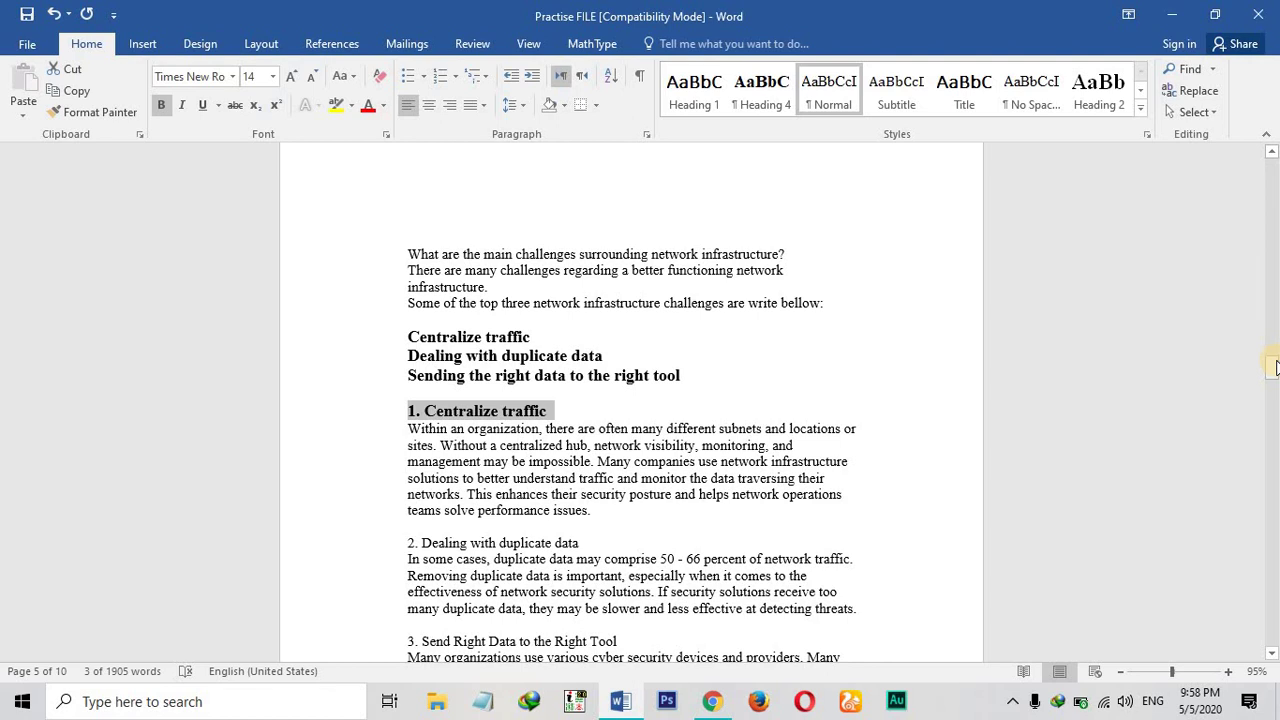
left_click(307, 546)
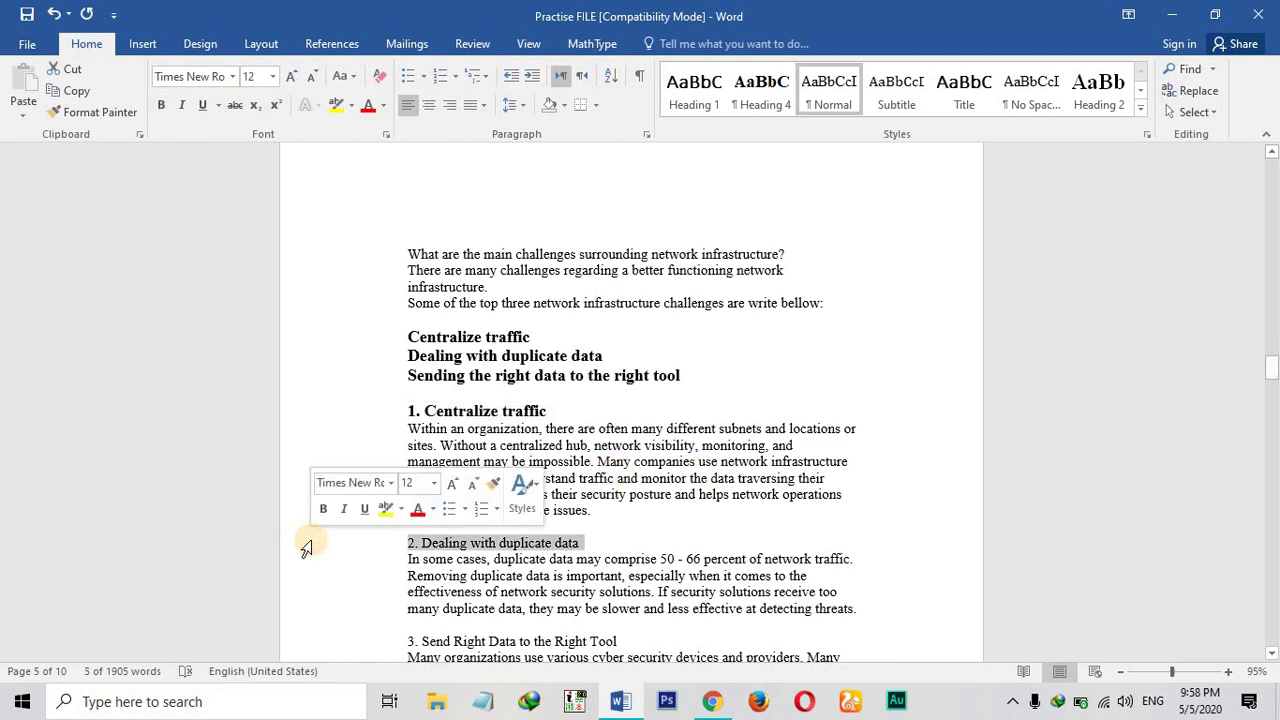
key("ctrl+b")
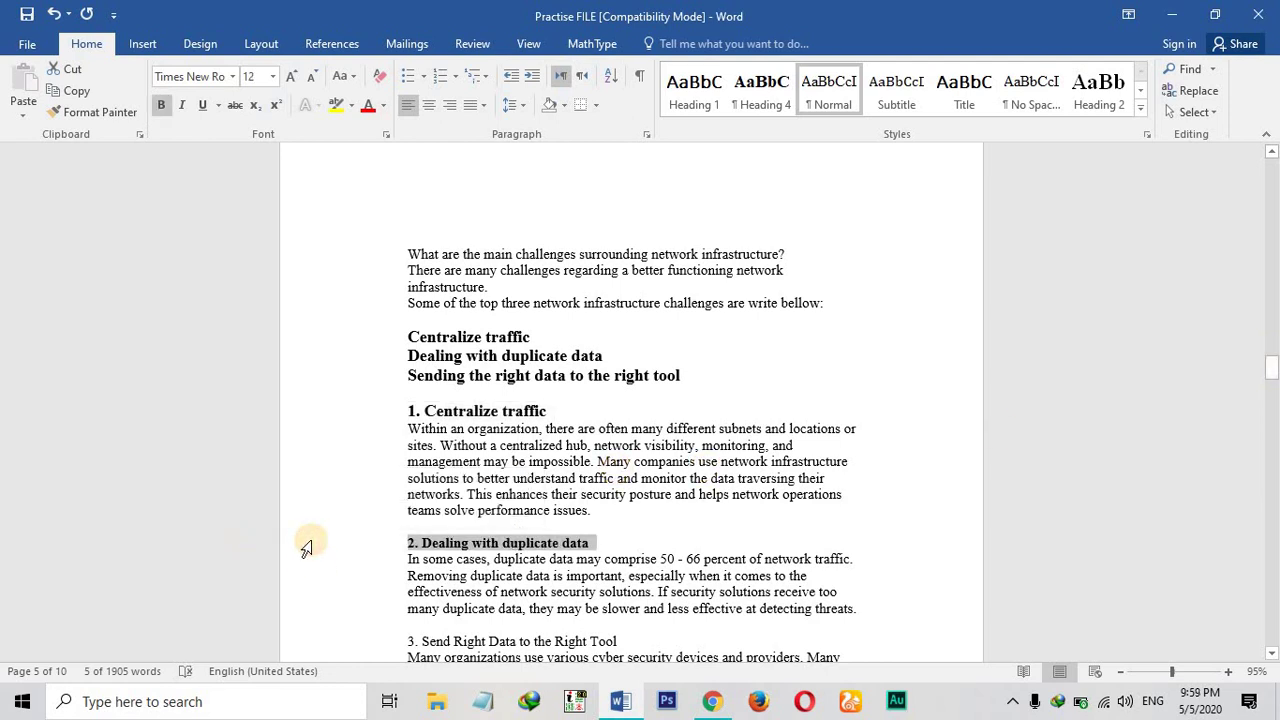
key("ctrl+bracketright")
key("ctrl+bracketright")
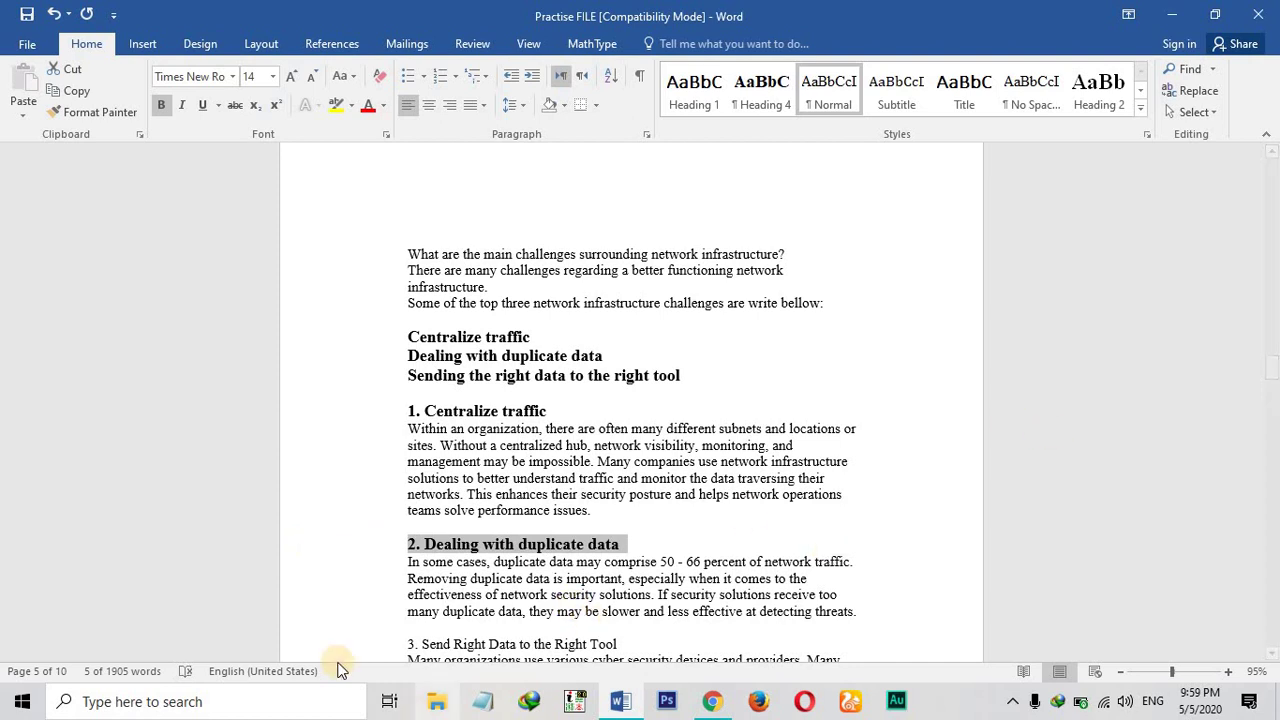
Make the numbered subheading "3. Send Right Data to the Right Tool" bold at font size 14
left_click(330, 646)
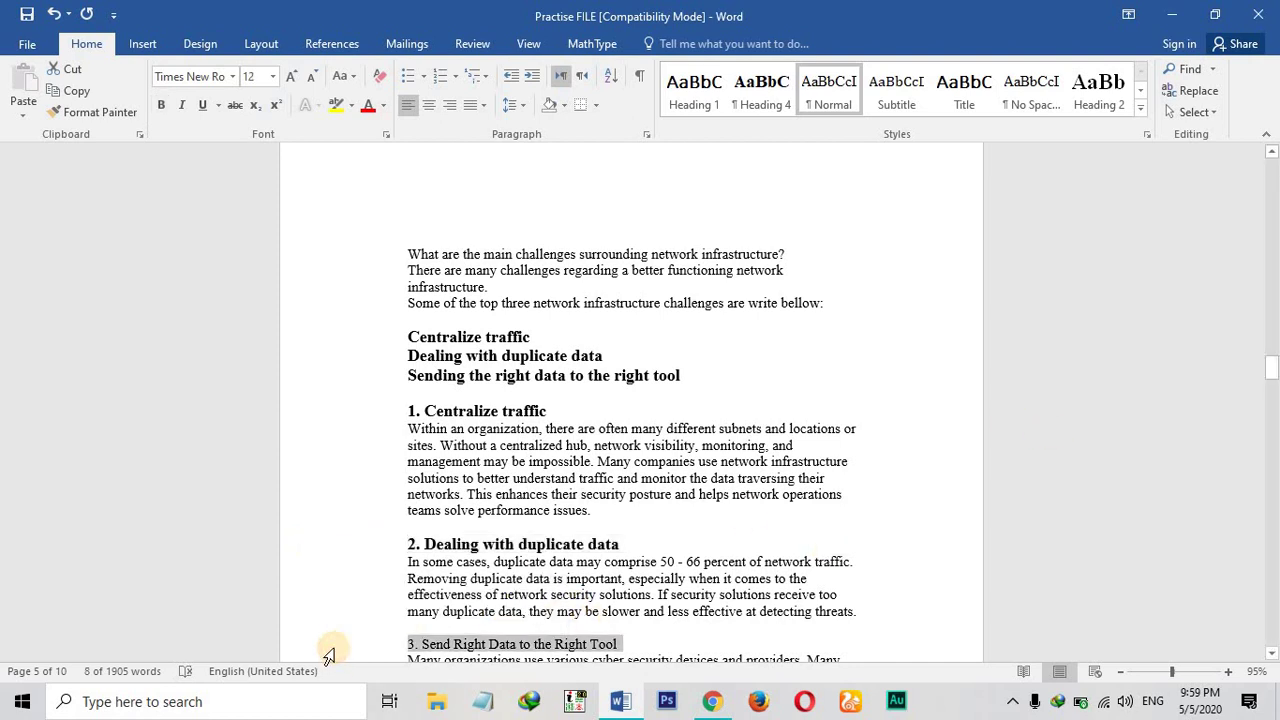
key("ctrl+b")
key("ctrl+bracketright")
key("ctrl+bracketright")
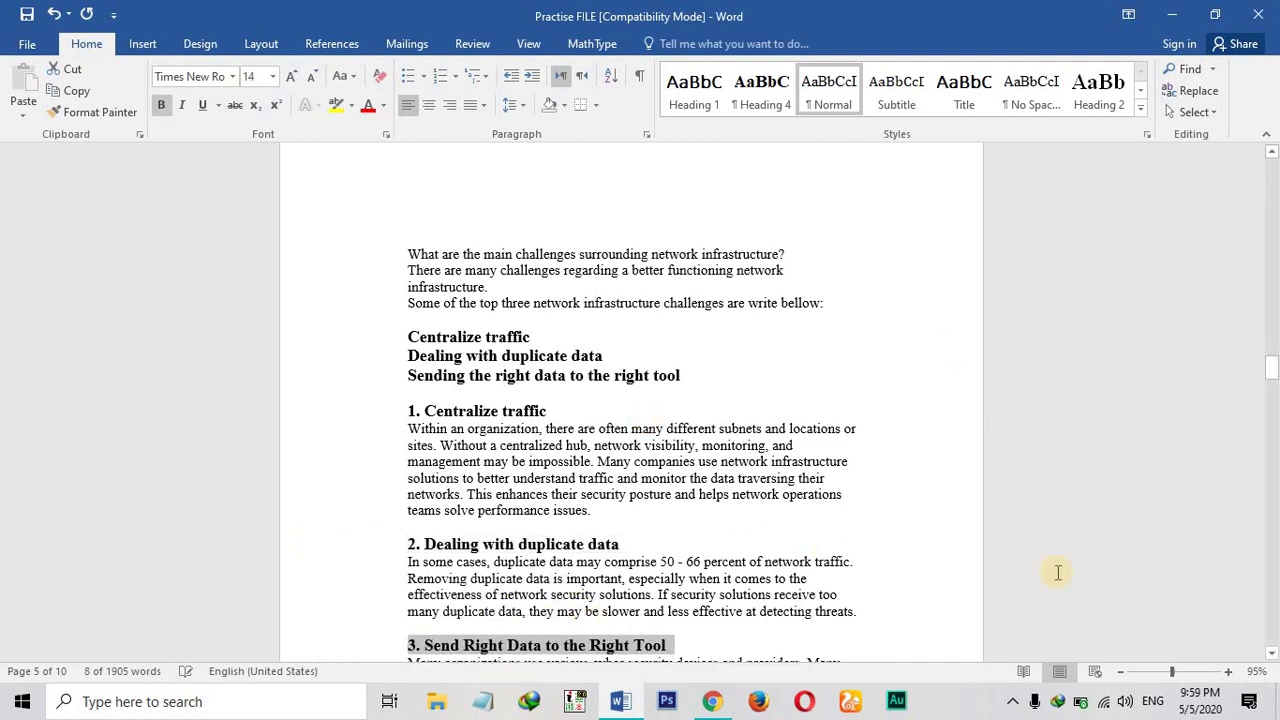
Make the "How does Gigamon help?" heading on page 5 bold at font size 14
left_click(1273, 655)
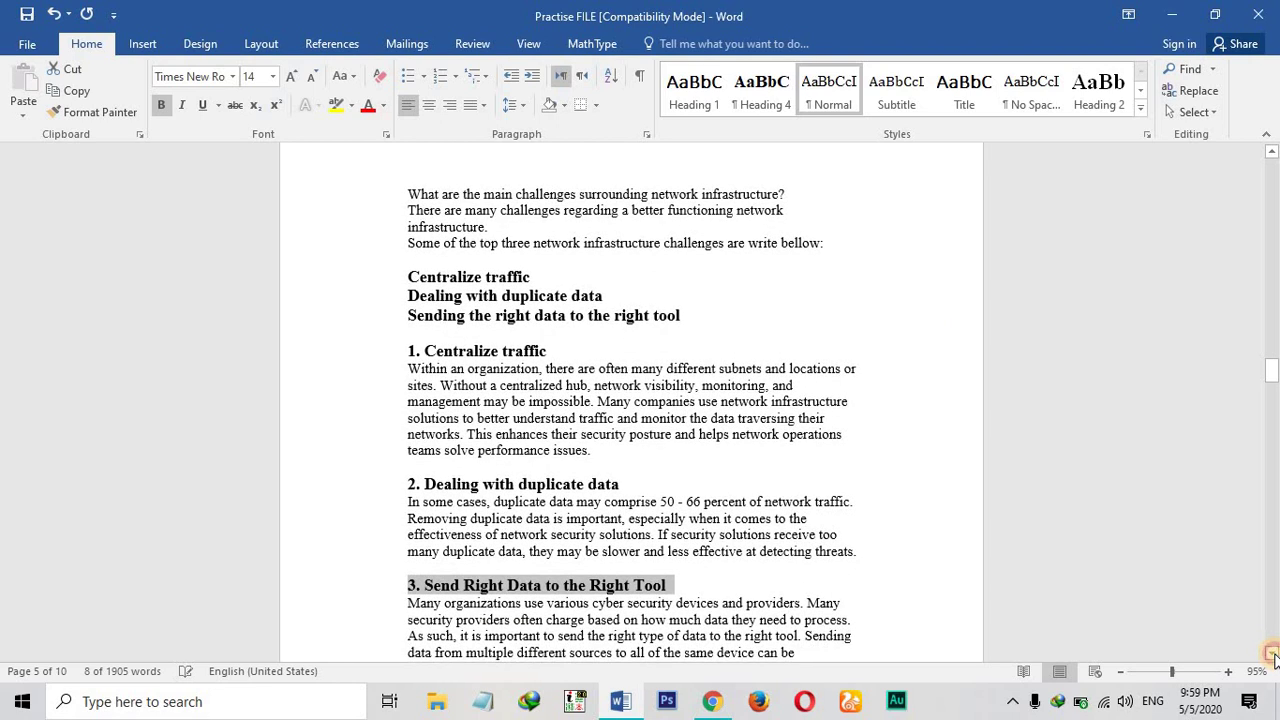
scroll(286, 509, "down", 3)
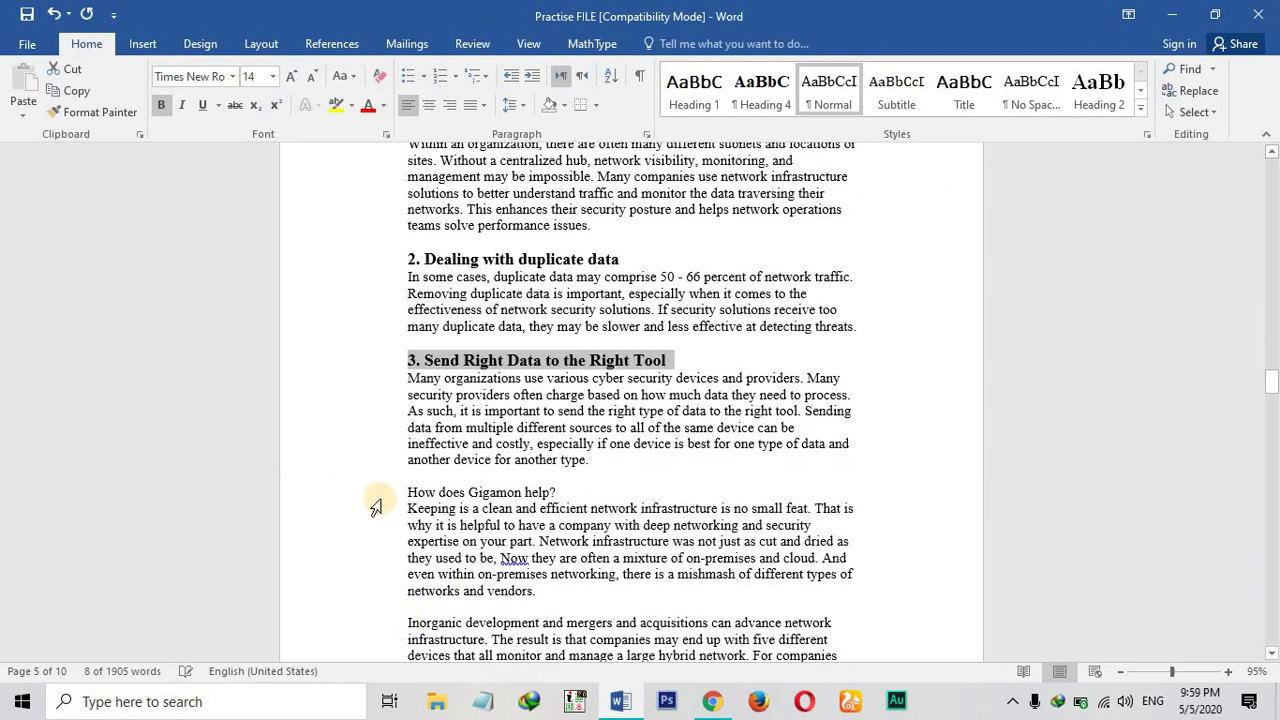
left_click(376, 503)
key("ctrl+b")
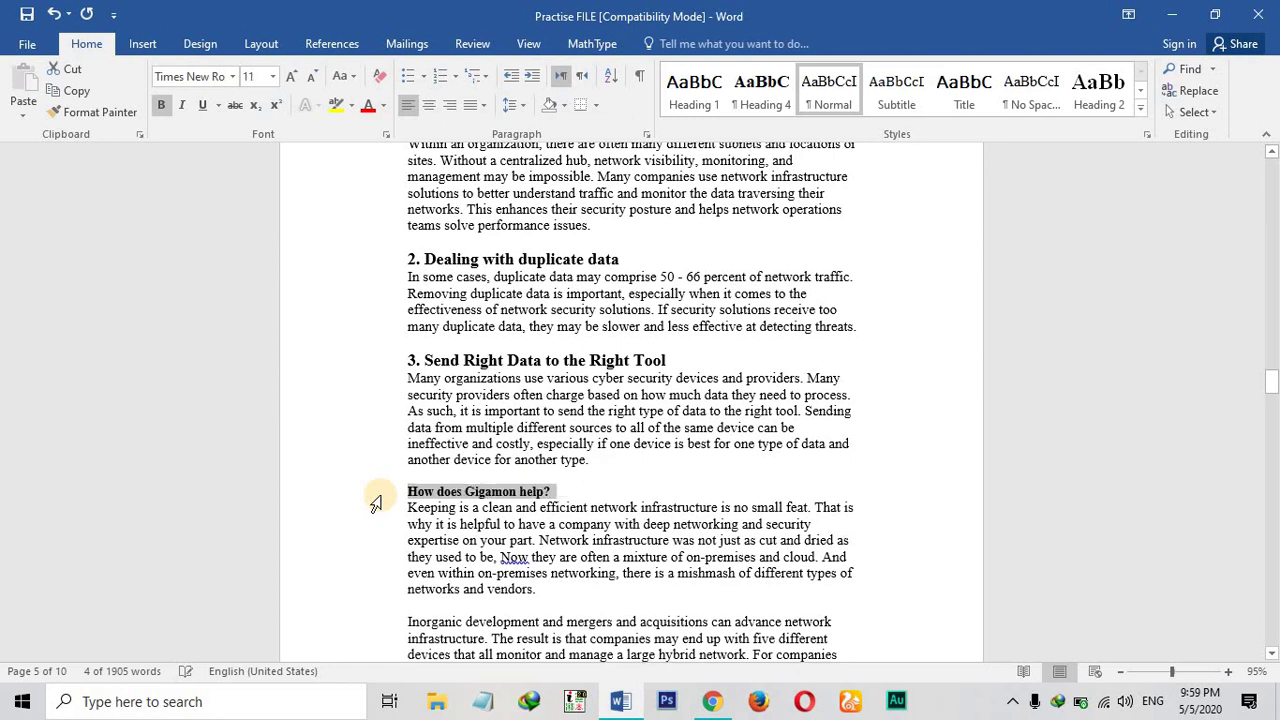
key("ctrl+bracketright")
key("ctrl+bracketright")
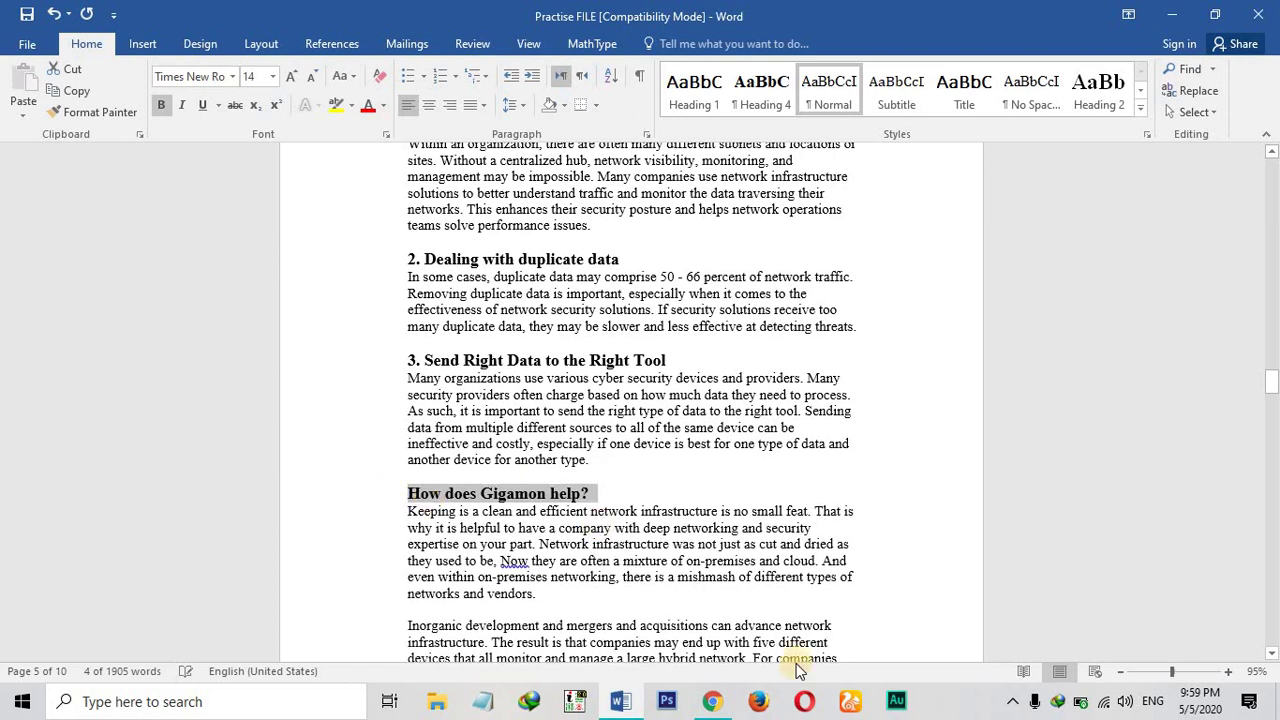
Justify the Introduction heading and its first paragraph on page 3
left_click_drag(1275, 398, 1274, 404)
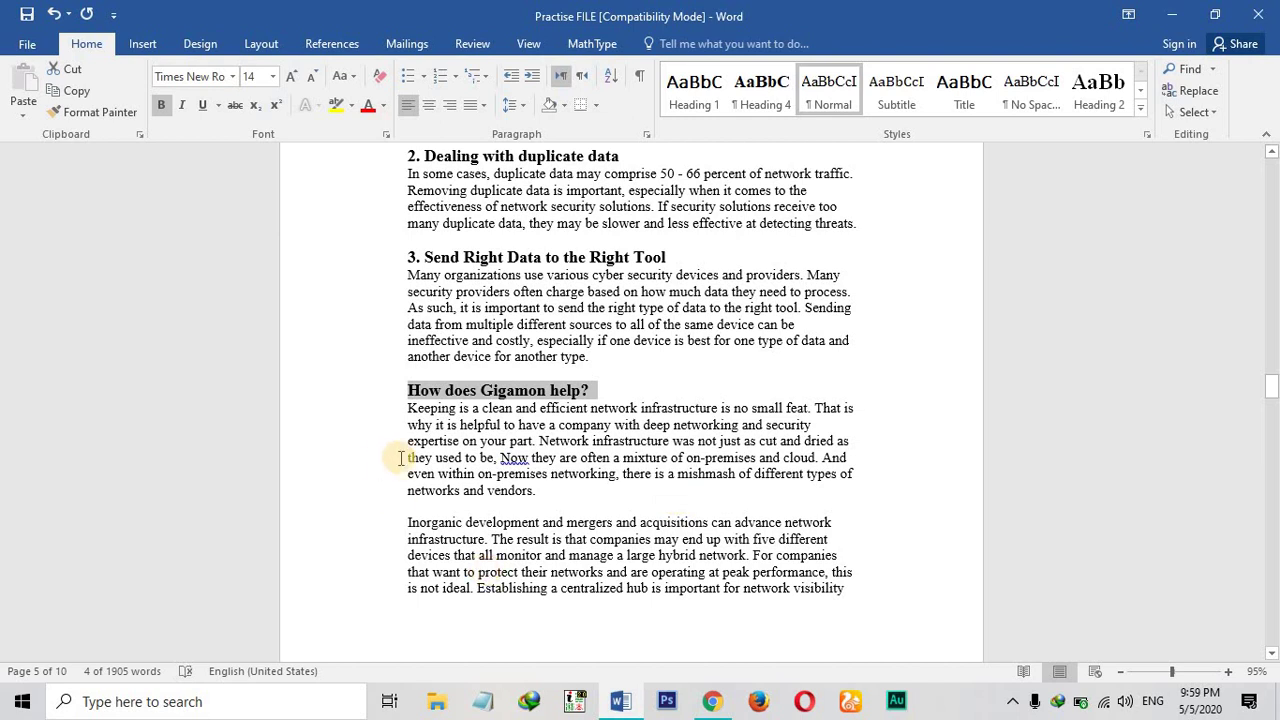
mouse_move(401, 458)
left_mouse_down()
mouse_move(401, 357)
mouse_move(401, 458)
left_mouse_up()
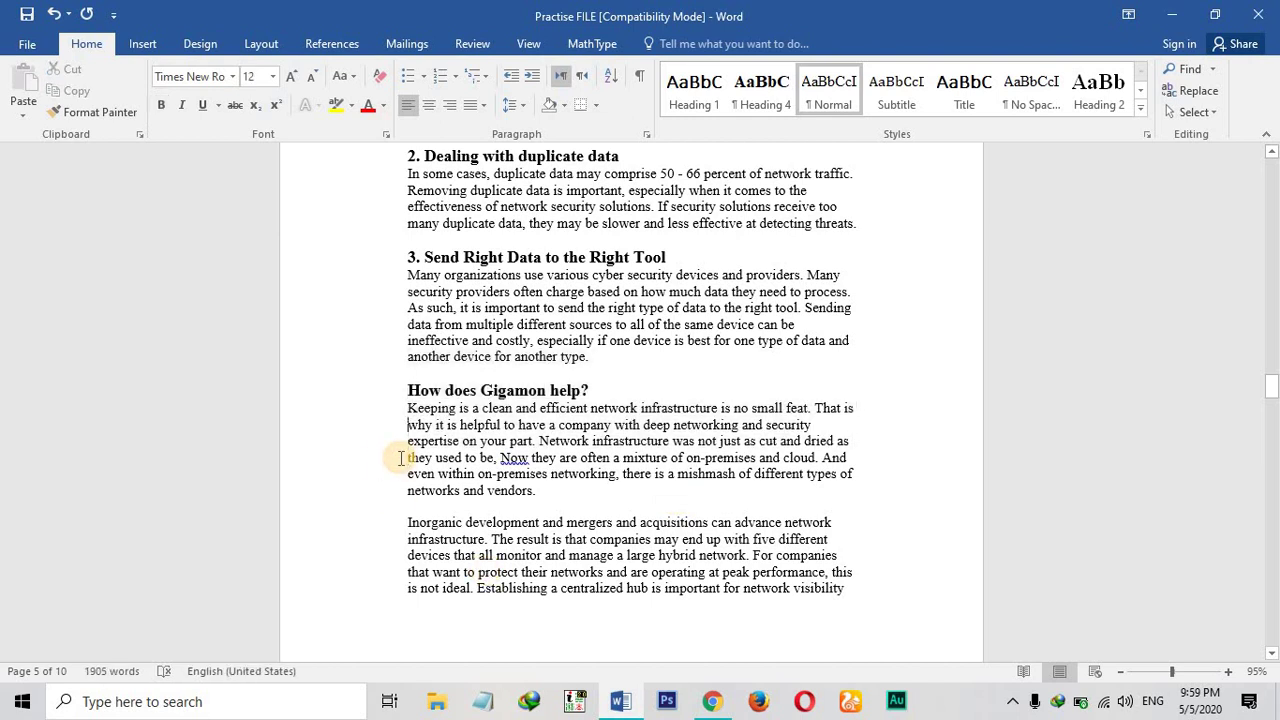
scroll(401, 458, "up", 15)
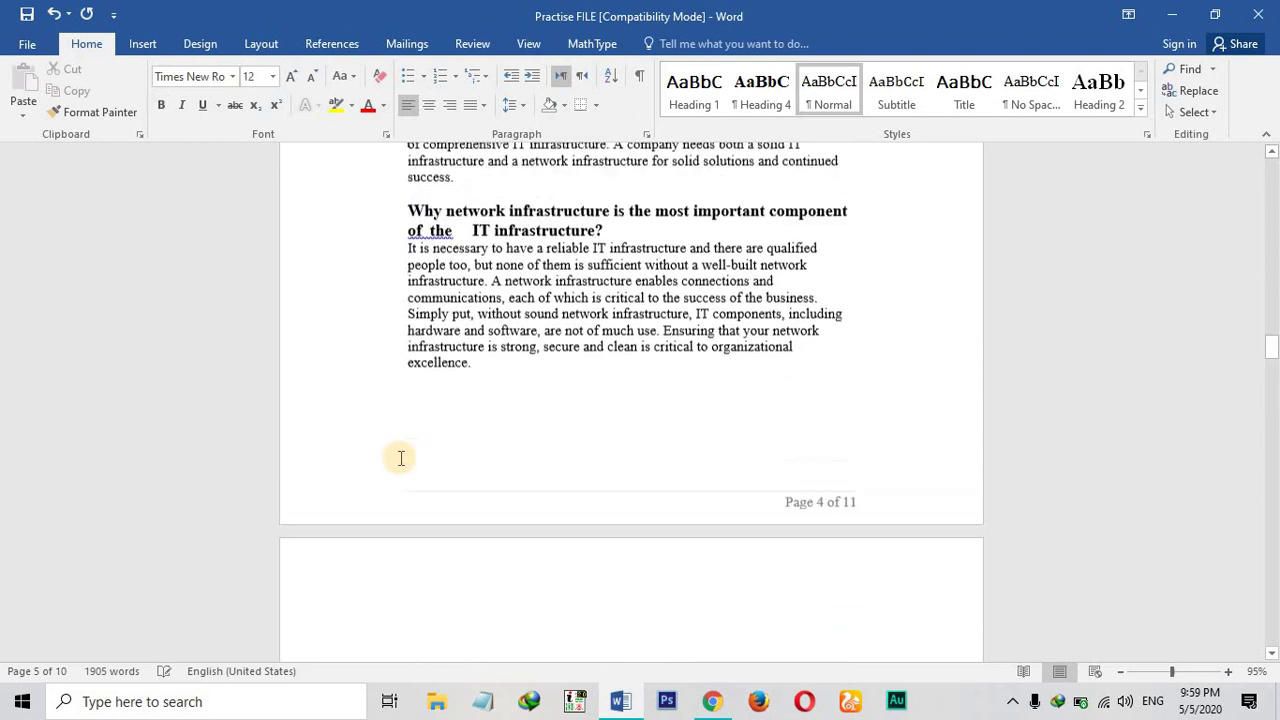
scroll(400, 458, "up", 15)
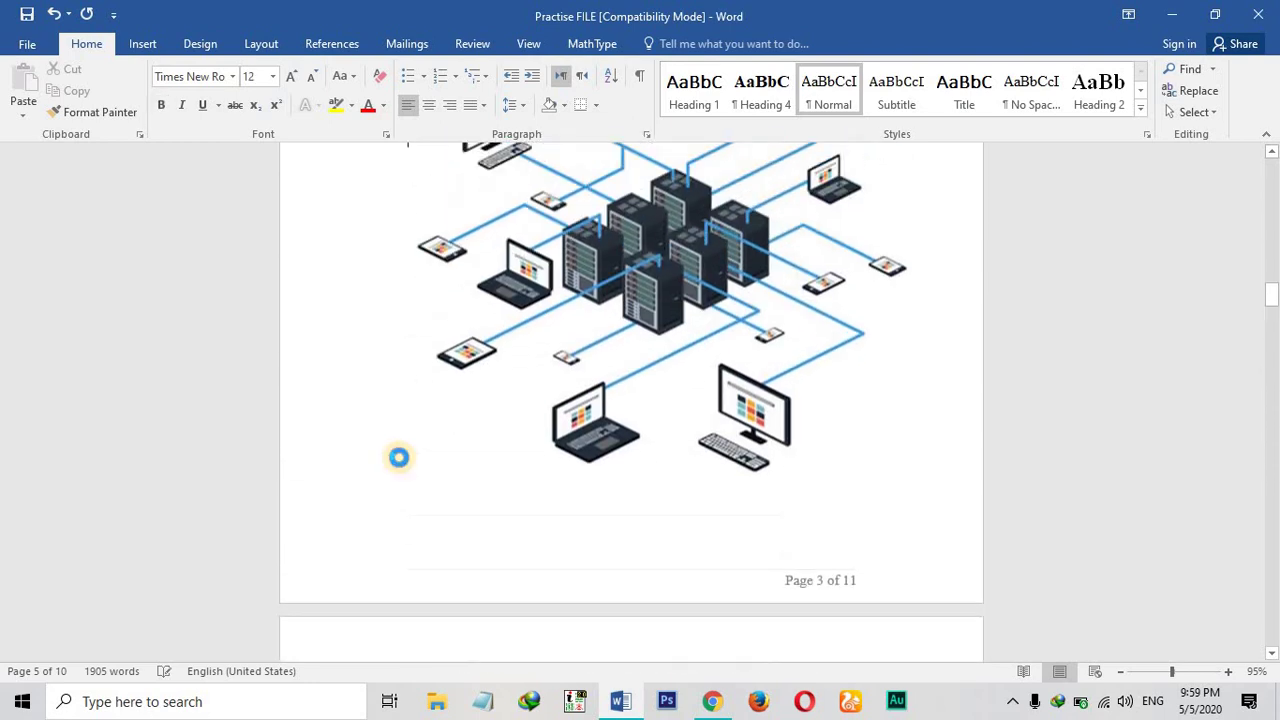
scroll(400, 458, "up", 15)
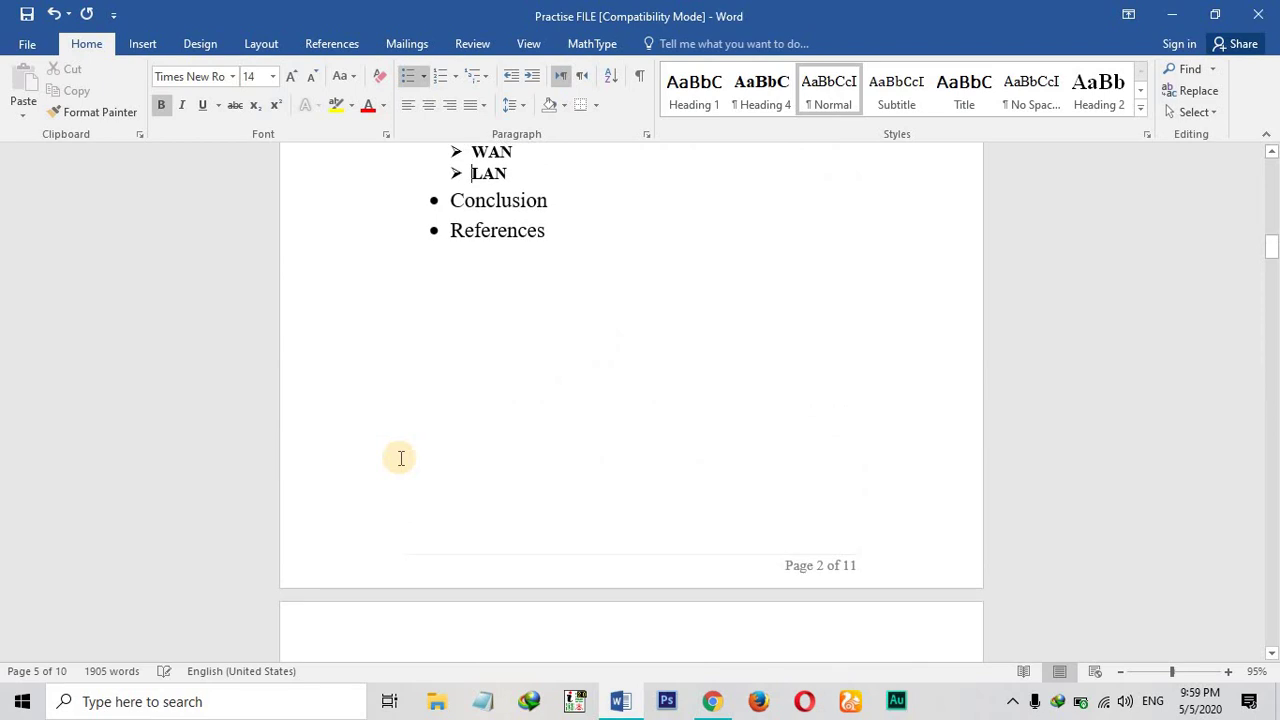
scroll(401, 458, "down", 4)
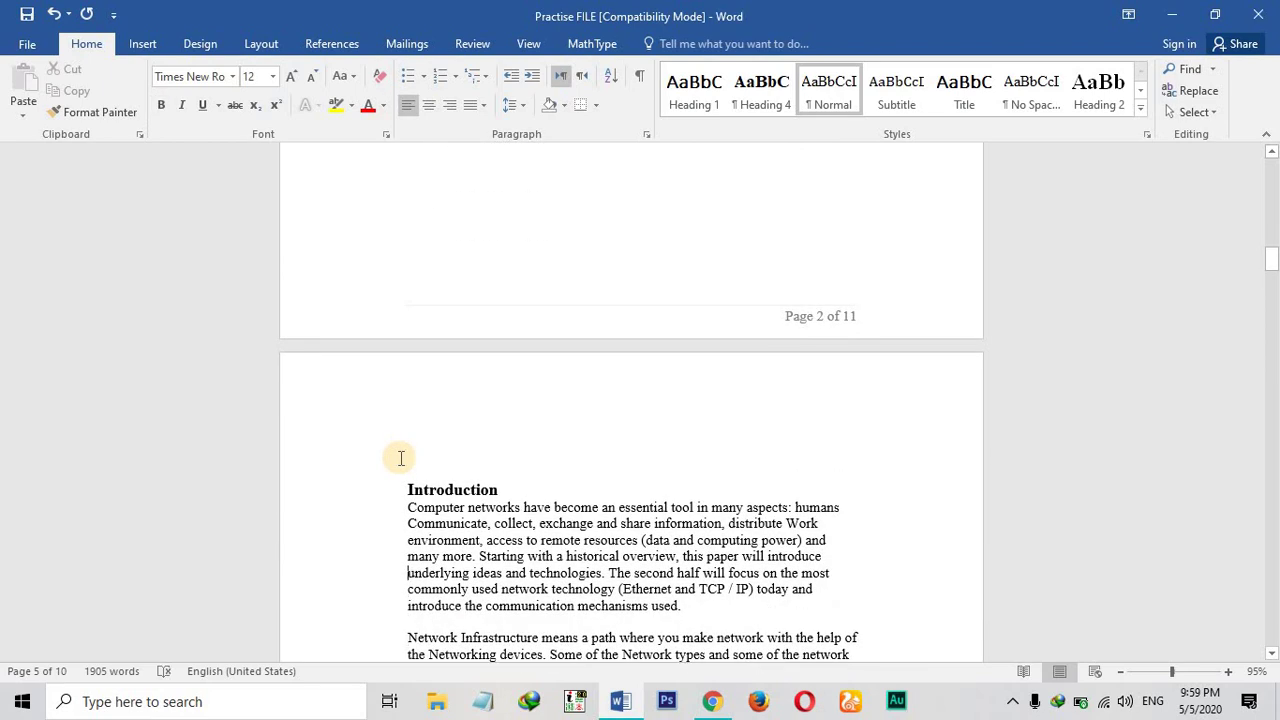
key("Up")
key("shift+Down")
key("shift+Down")
key("shift+Down")
key("shift+Down")
key("shift+Down")
key("shift+Down")
key("shift+Down")
key("shift+Down")
key("shift+Down")
key("shift+Down")
key("shift+Down")
key("shift+Down")
key("shift+Down")
key("shift+Down")
key("shift+Down")
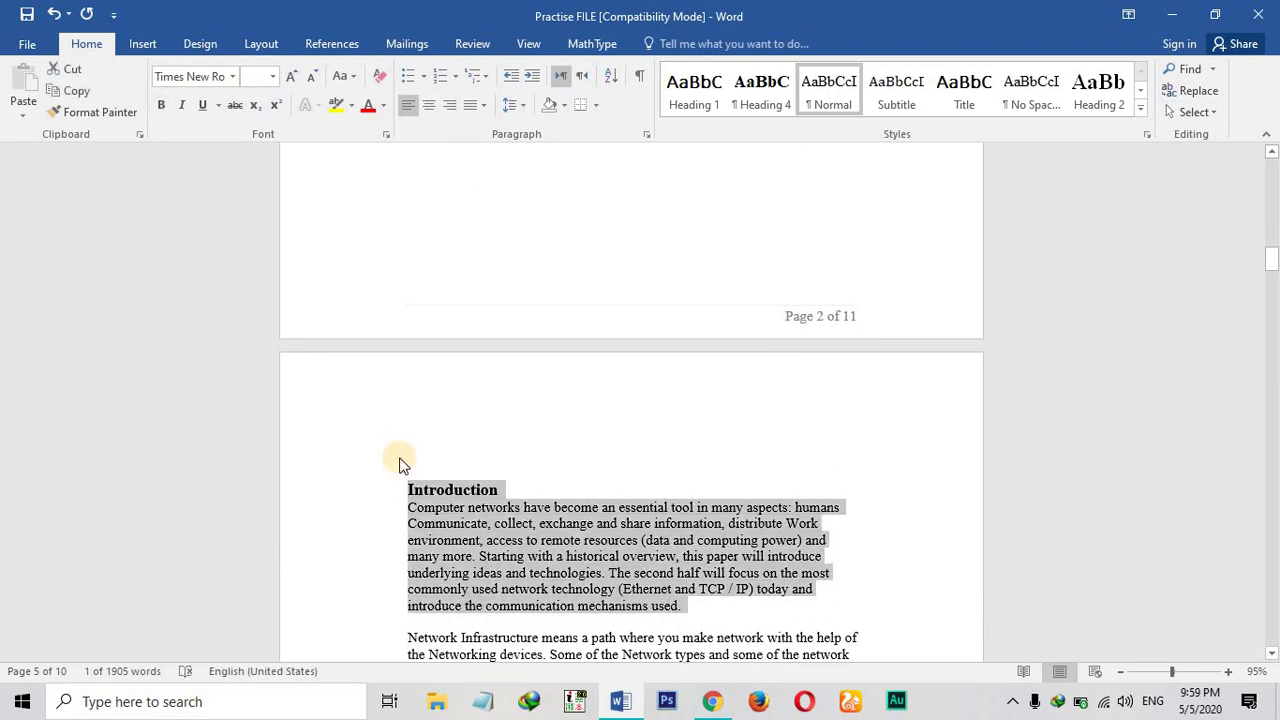
key("shift+Up")
key("shift+Up")
key("shift+Up")
key("shift+Up")
key("shift+Up")
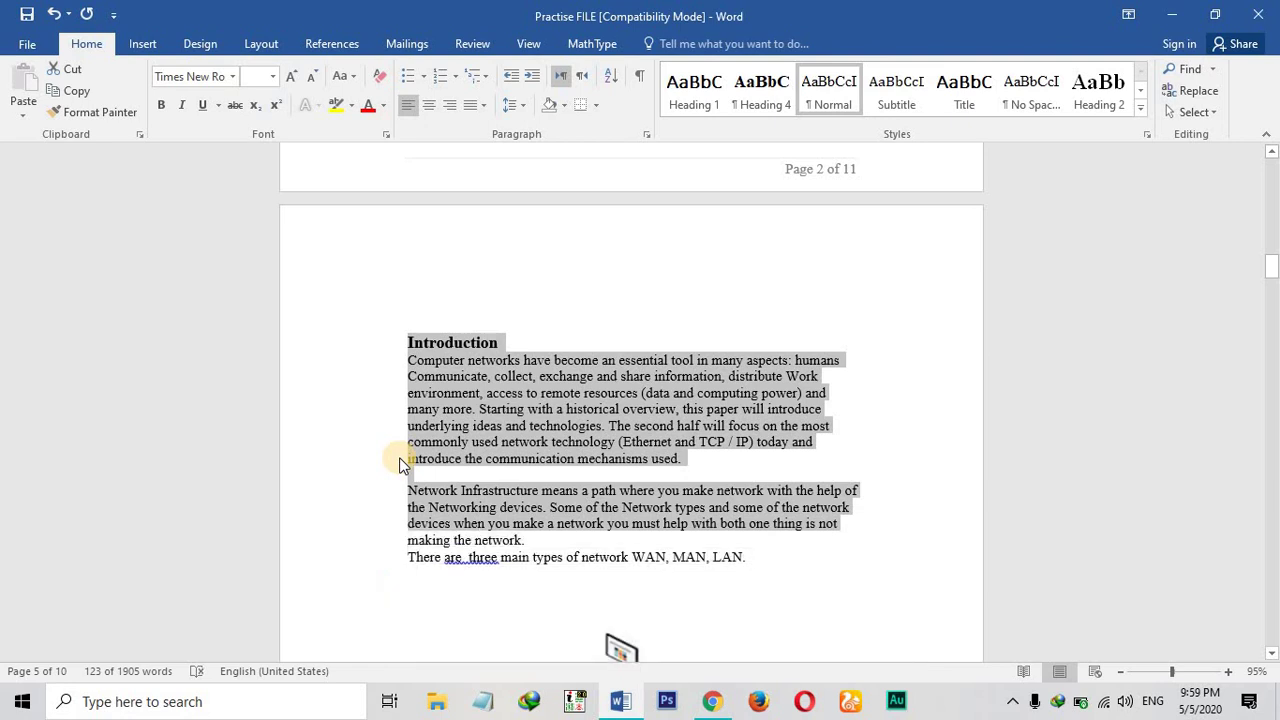
key("shift+Up")
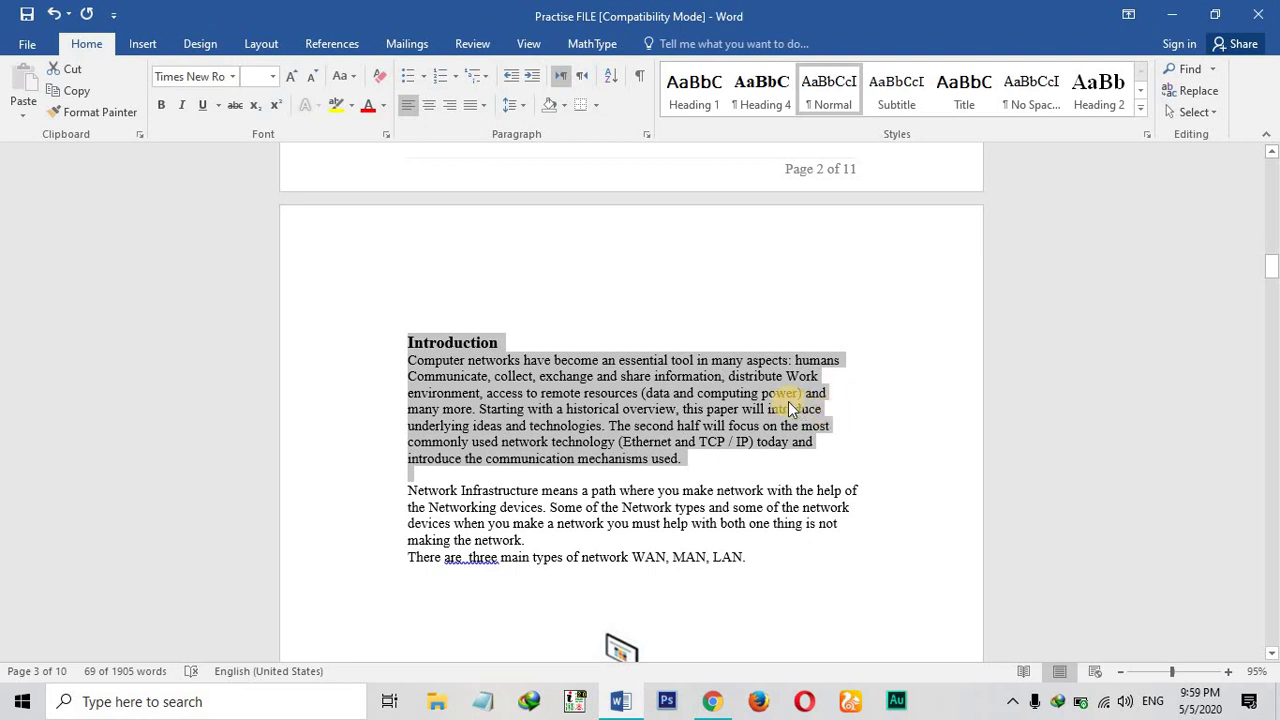
left_click(482, 105)
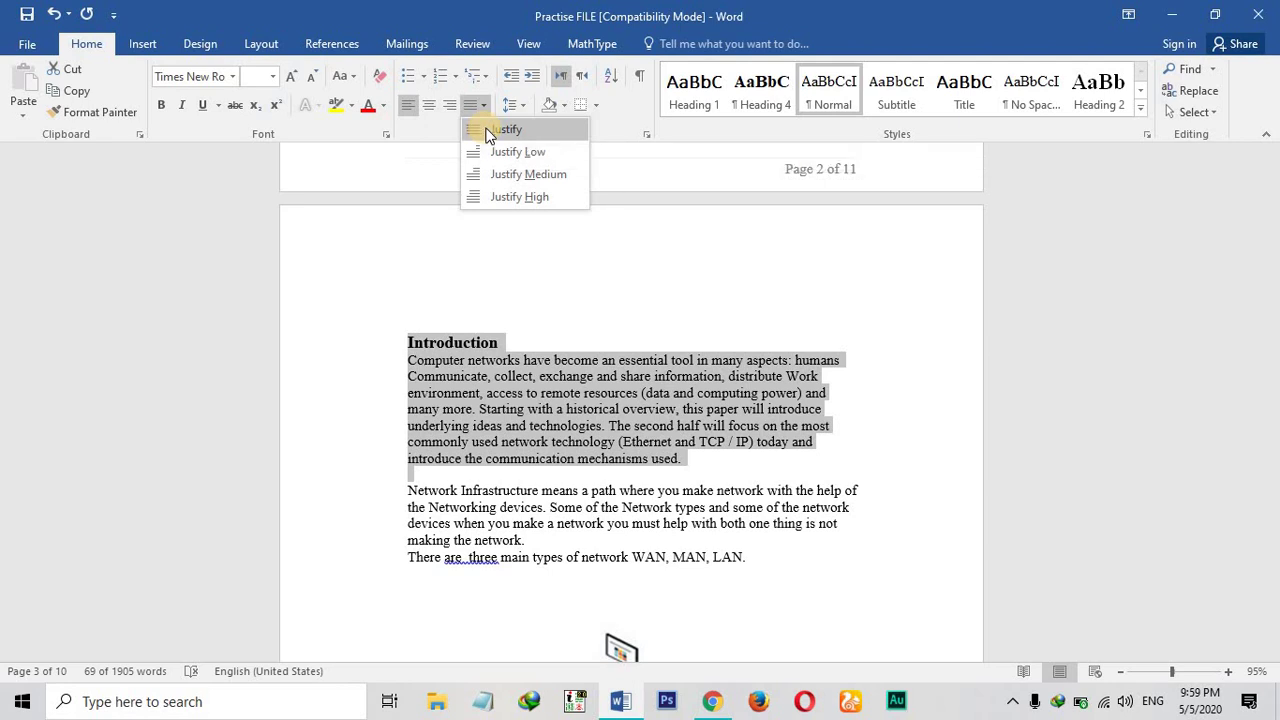
left_click(490, 132)
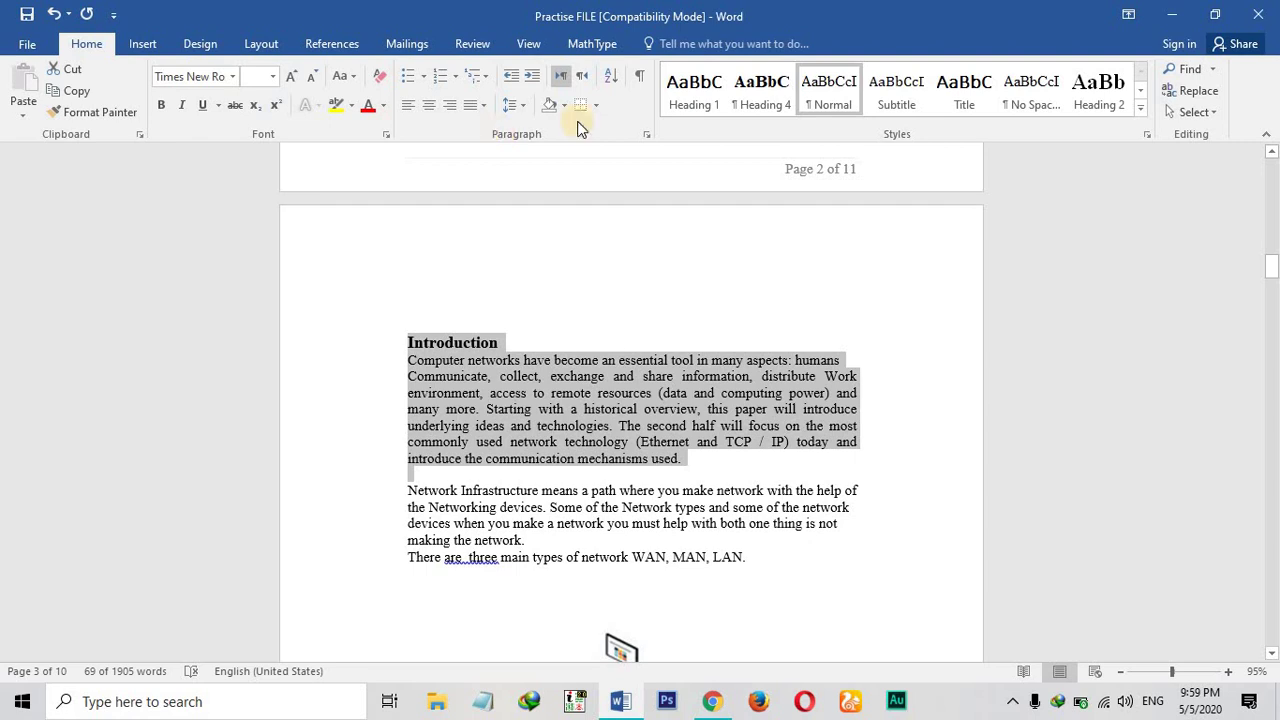
Break the Introduction's first line after "many aspects:" and join "Humans" to the following line starting with "Communicate"
left_click(796, 361)
key("Return")
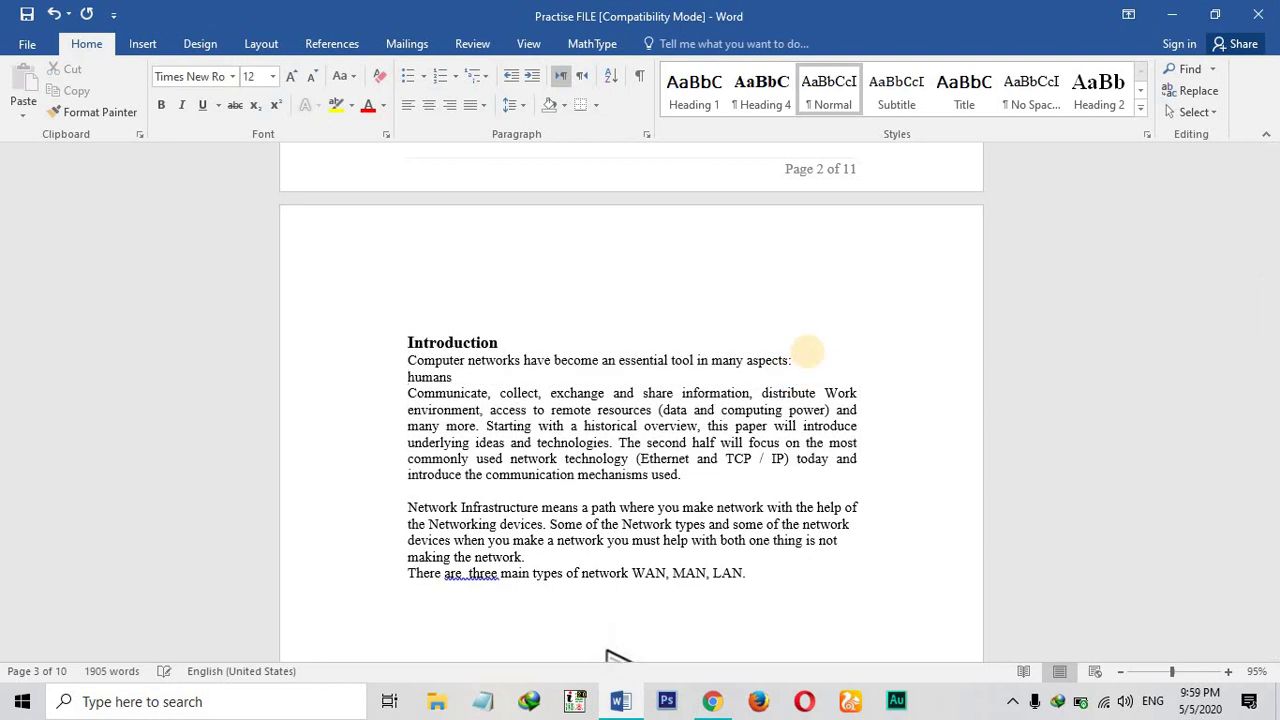
key("Delete")
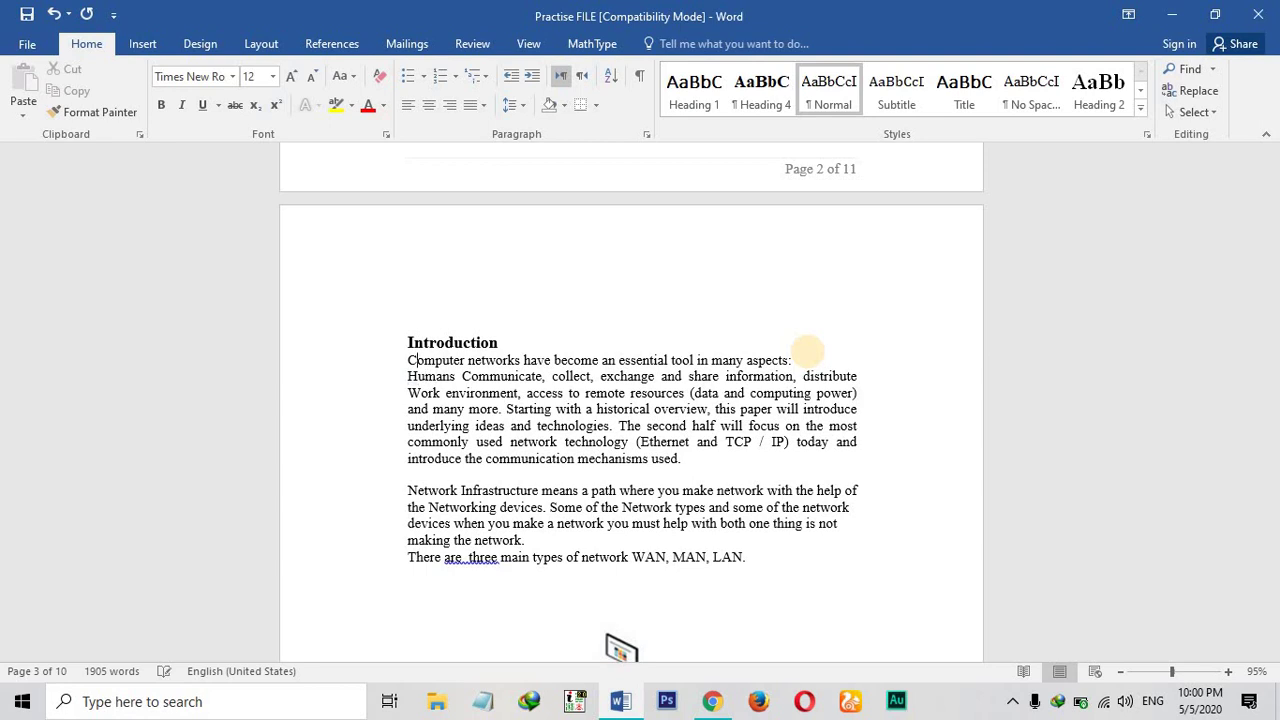
Make the line "Computer networks have become an essential tool in many aspects:" bold at font size 14
left_click(347, 364)
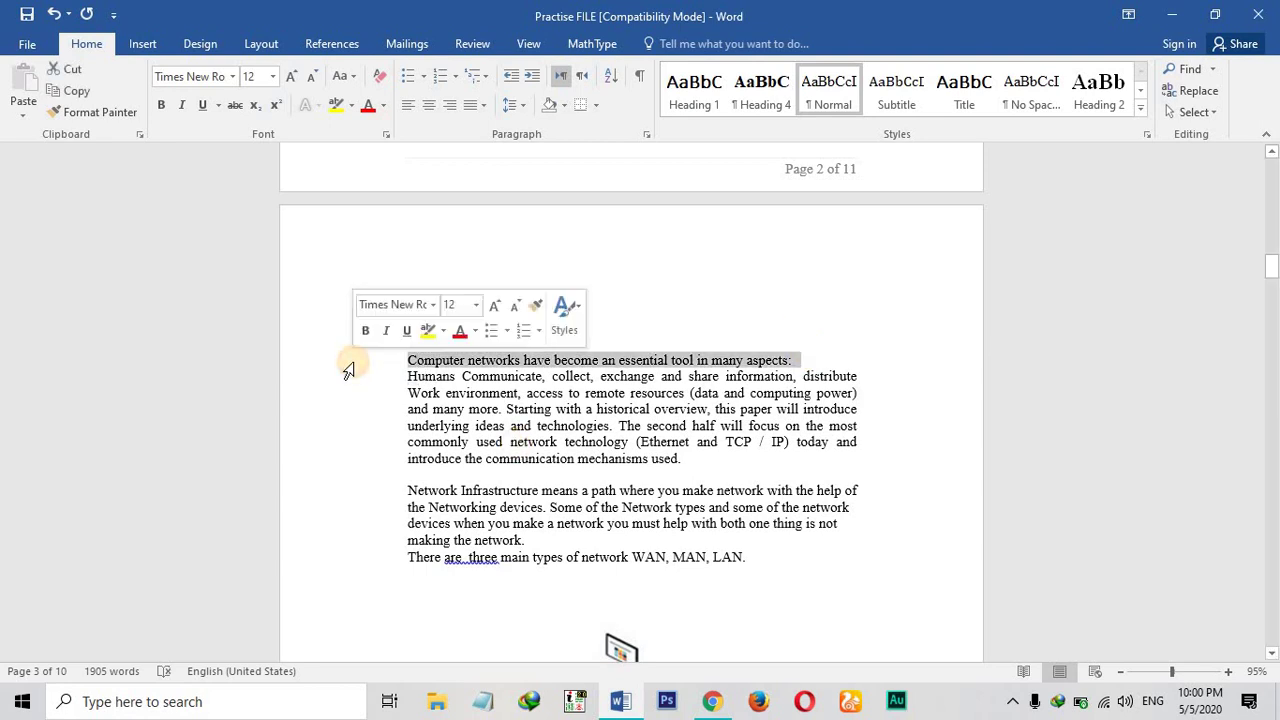
key("ctrl+b")
key("ctrl+bracketright")
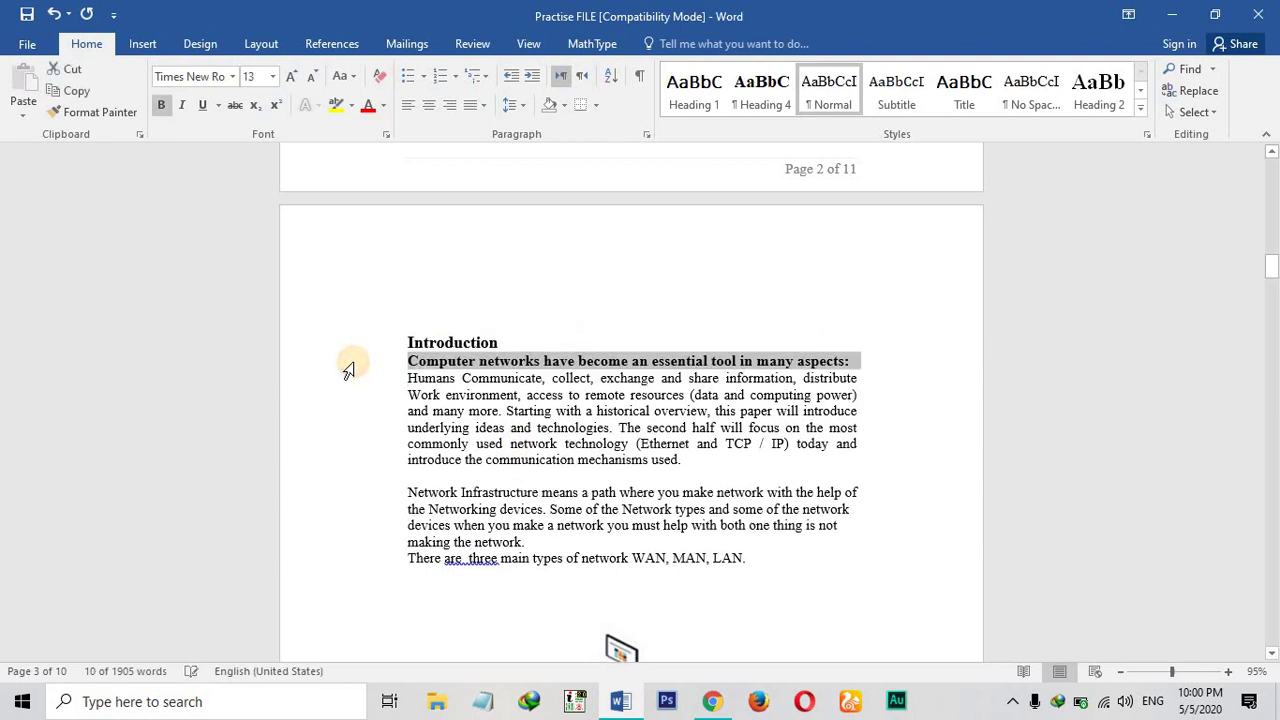
key("ctrl+bracketright")
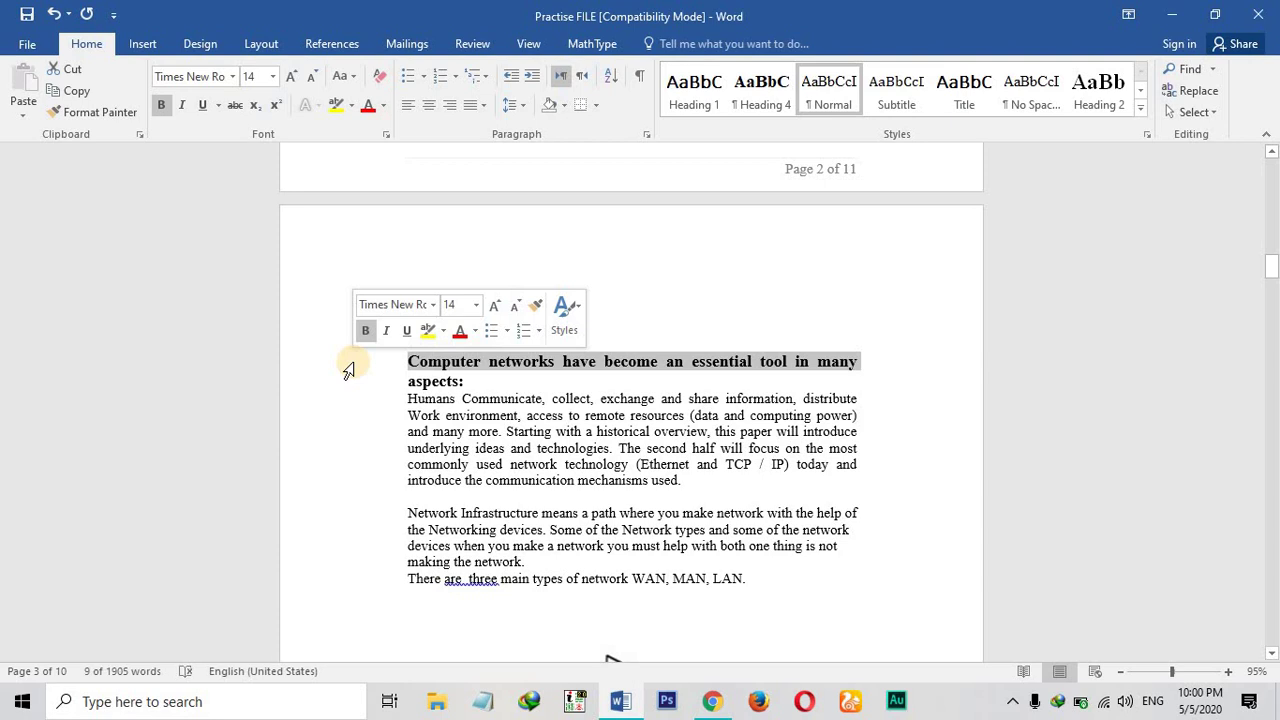
Justify all the text from below the Introduction heading through the reference links at the document's end
left_click_drag(408, 399, 620, 531)
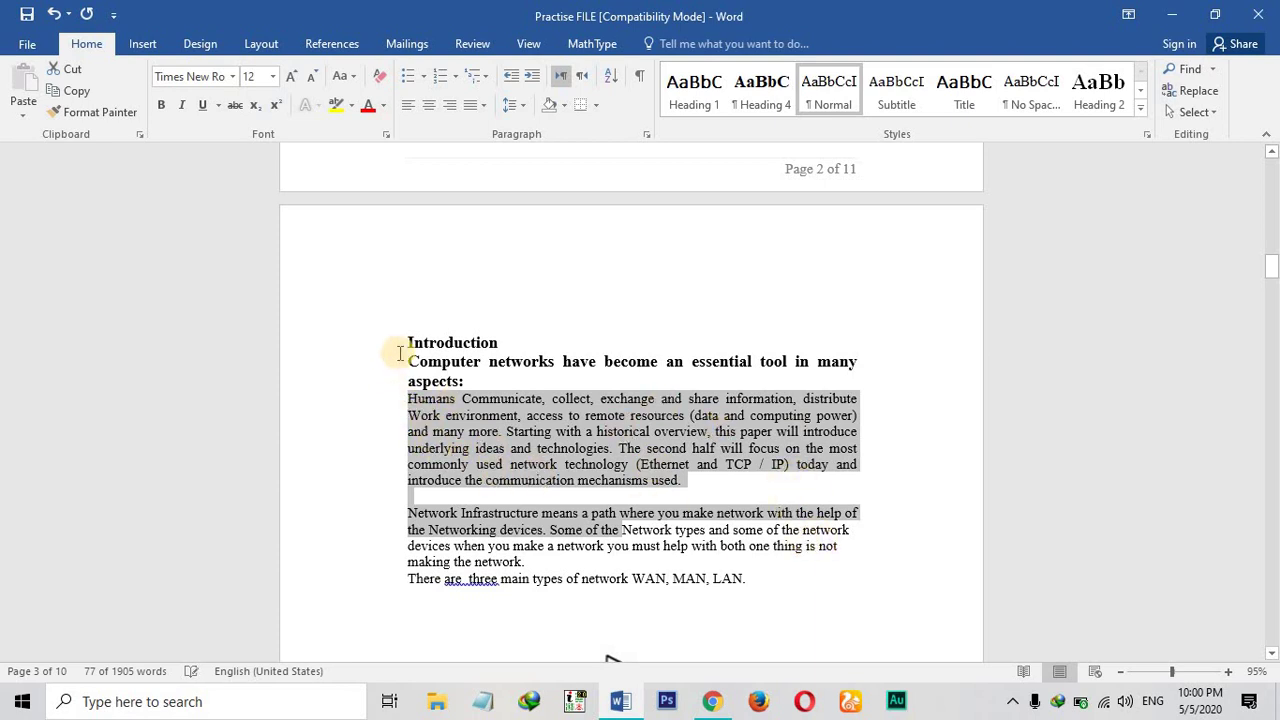
left_click_drag(380, 354, 726, 712)
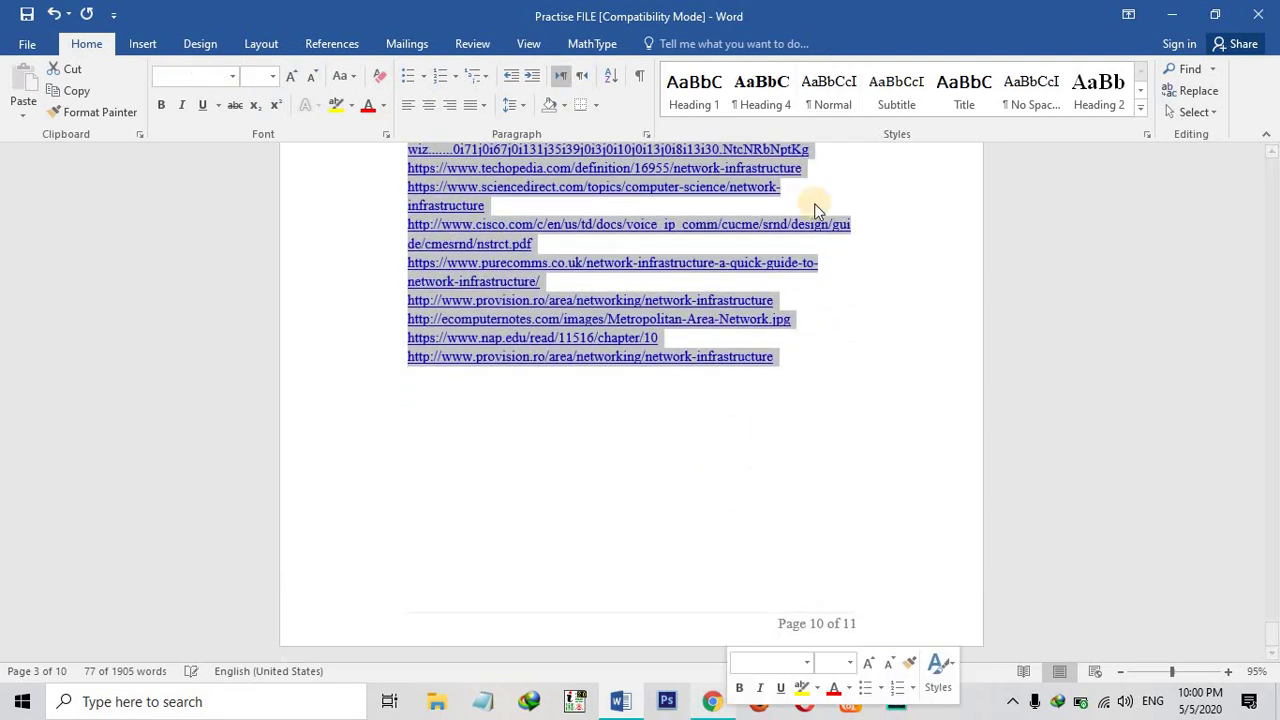
left_click(484, 105)
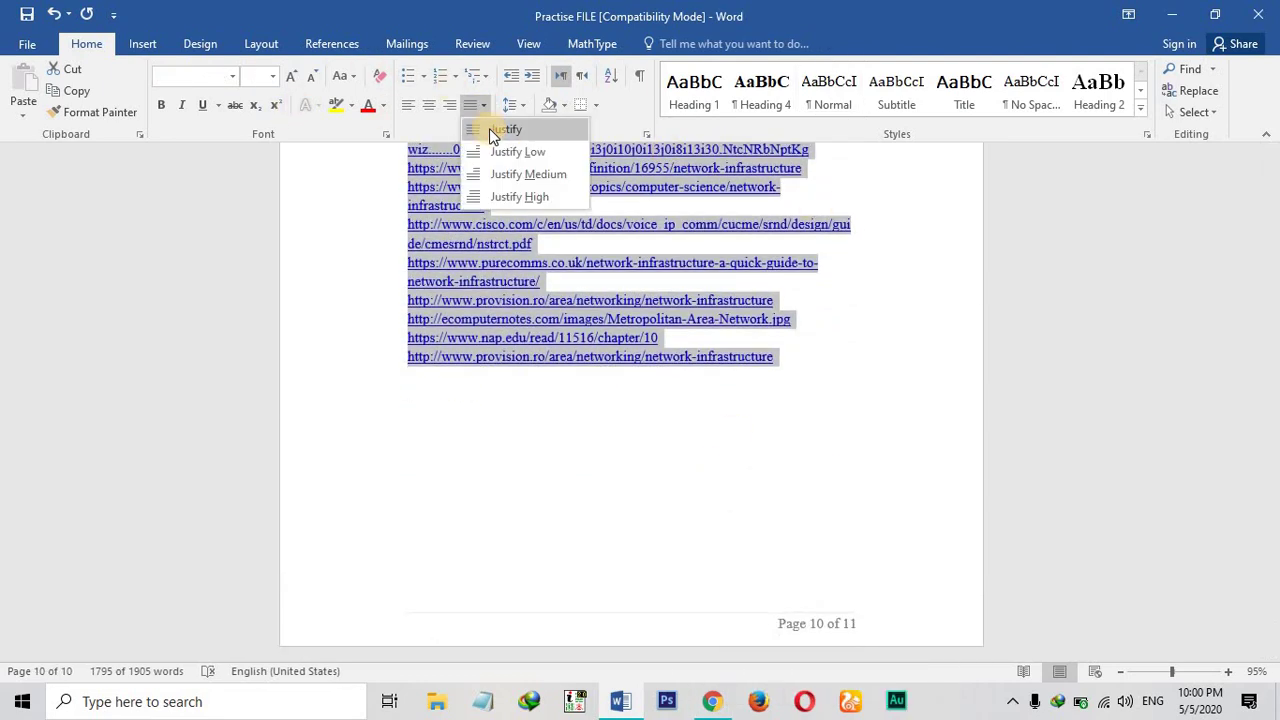
left_click(492, 134)
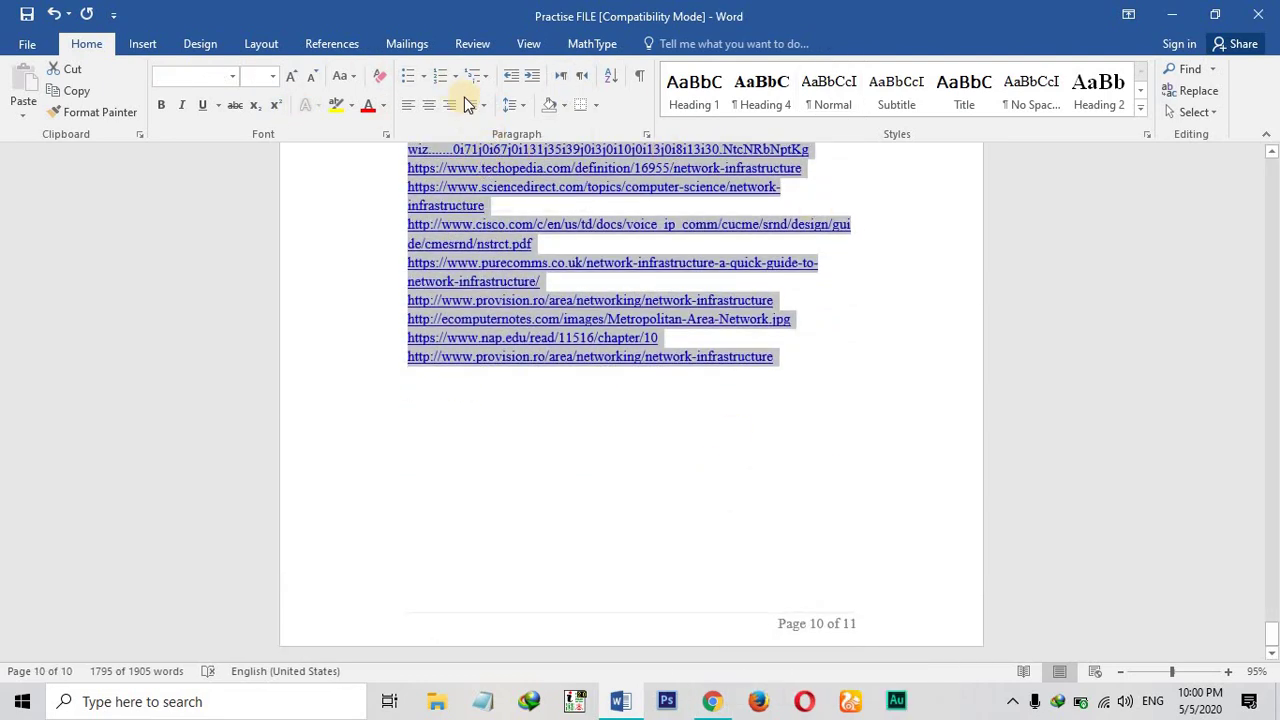
left_click(484, 106)
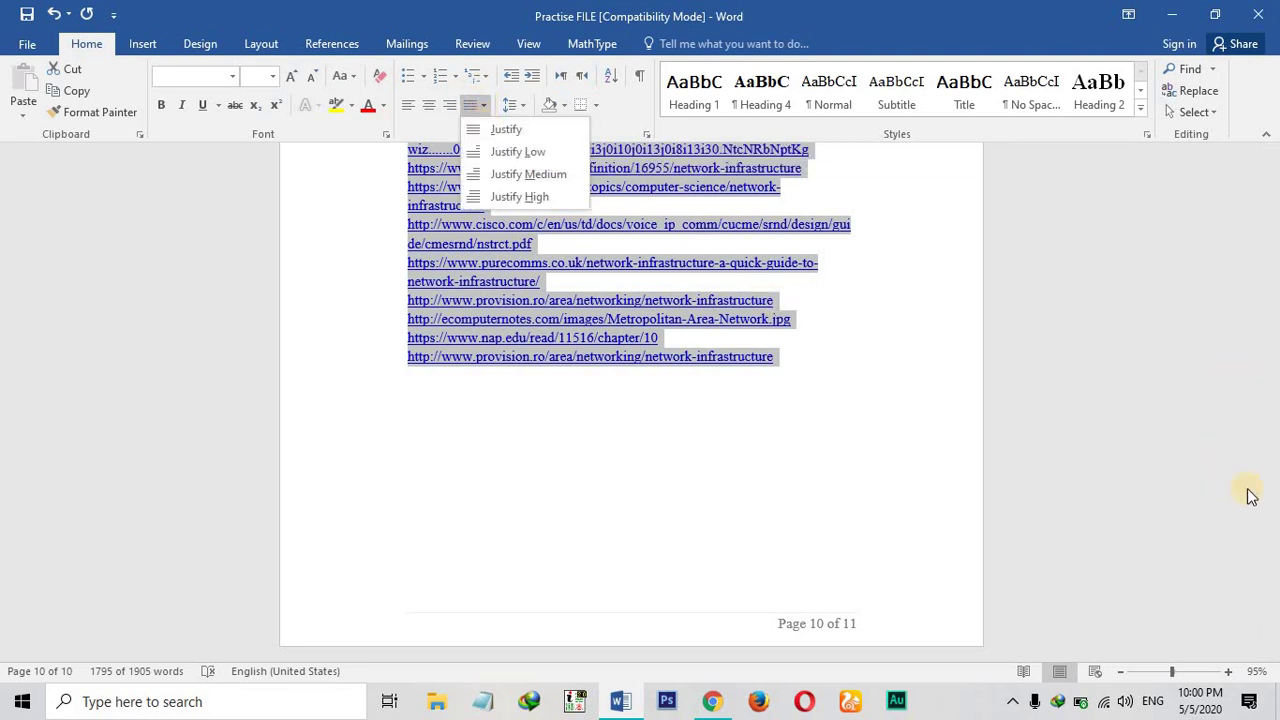
left_click(922, 465)
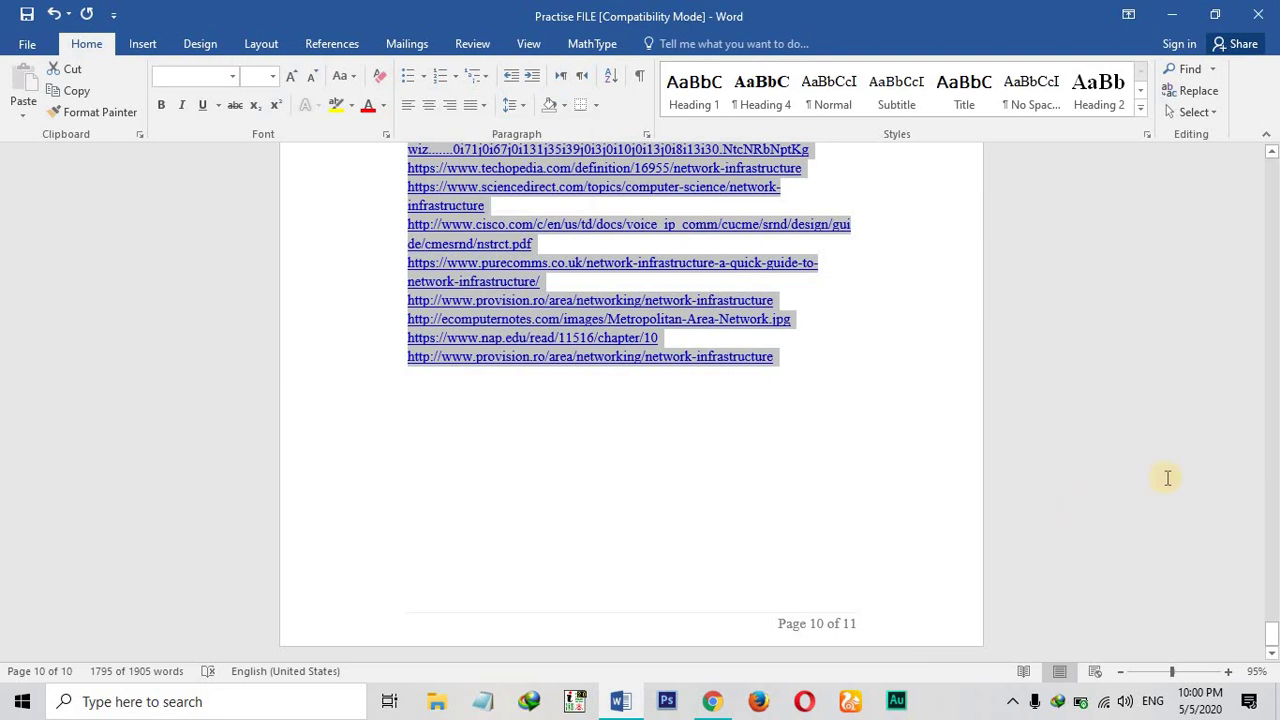
Make the "Conclusion" heading on page 9 bold at font size 14
left_click_drag(1268, 628, 1265, 558)
left_click(357, 403)
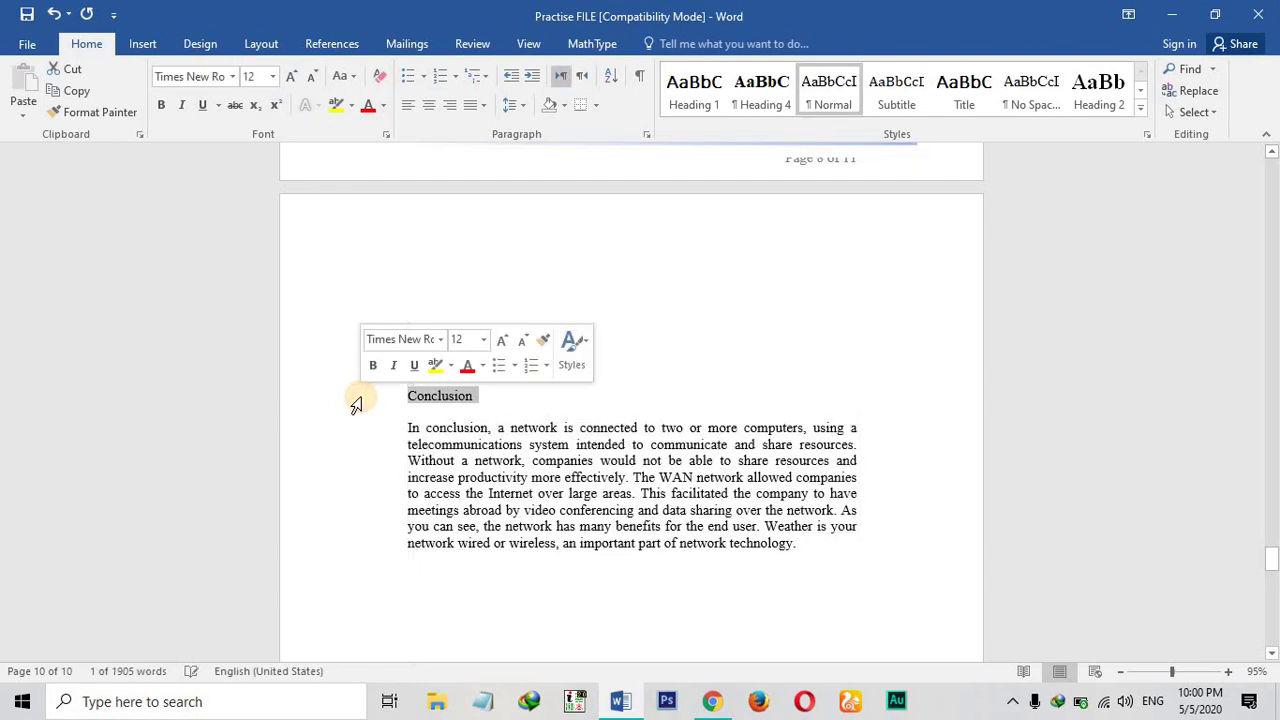
key("ctrl+b")
key("ctrl+shift+period")
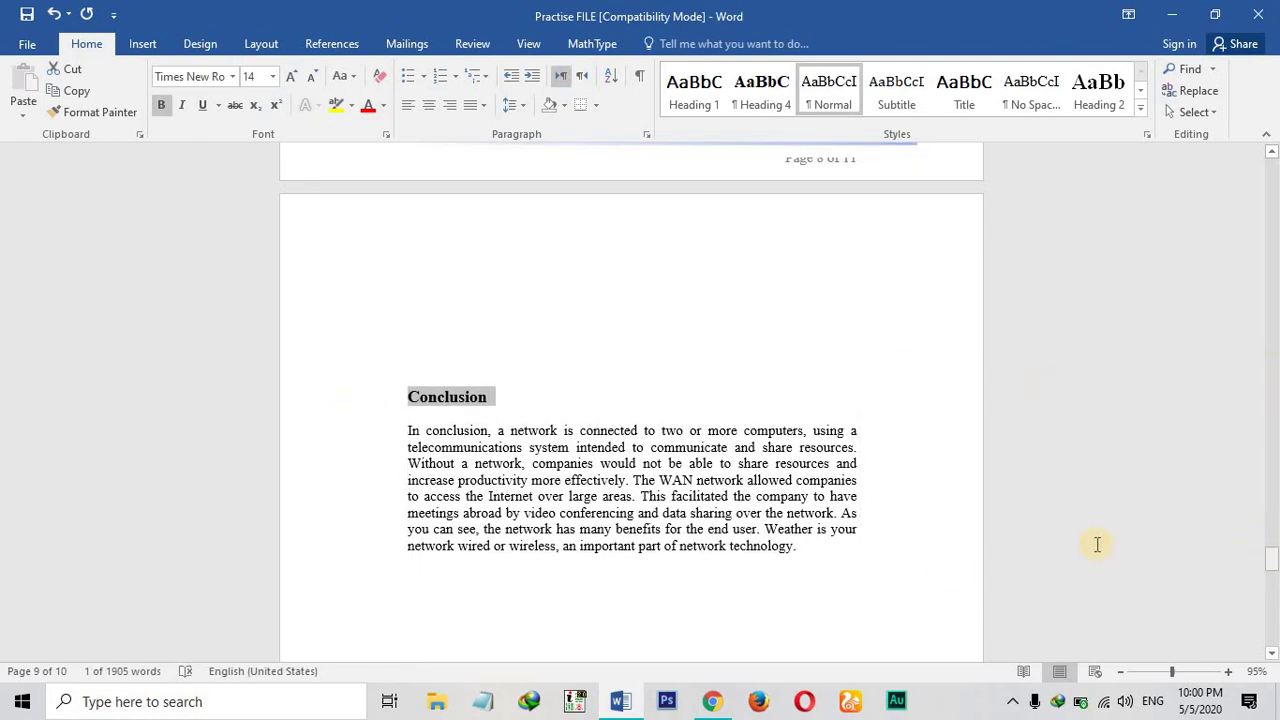
Set 1.5 line spacing for all the text from the Introduction heading through the conclusion paragraph
left_click_drag(617, 584, 323, 522)
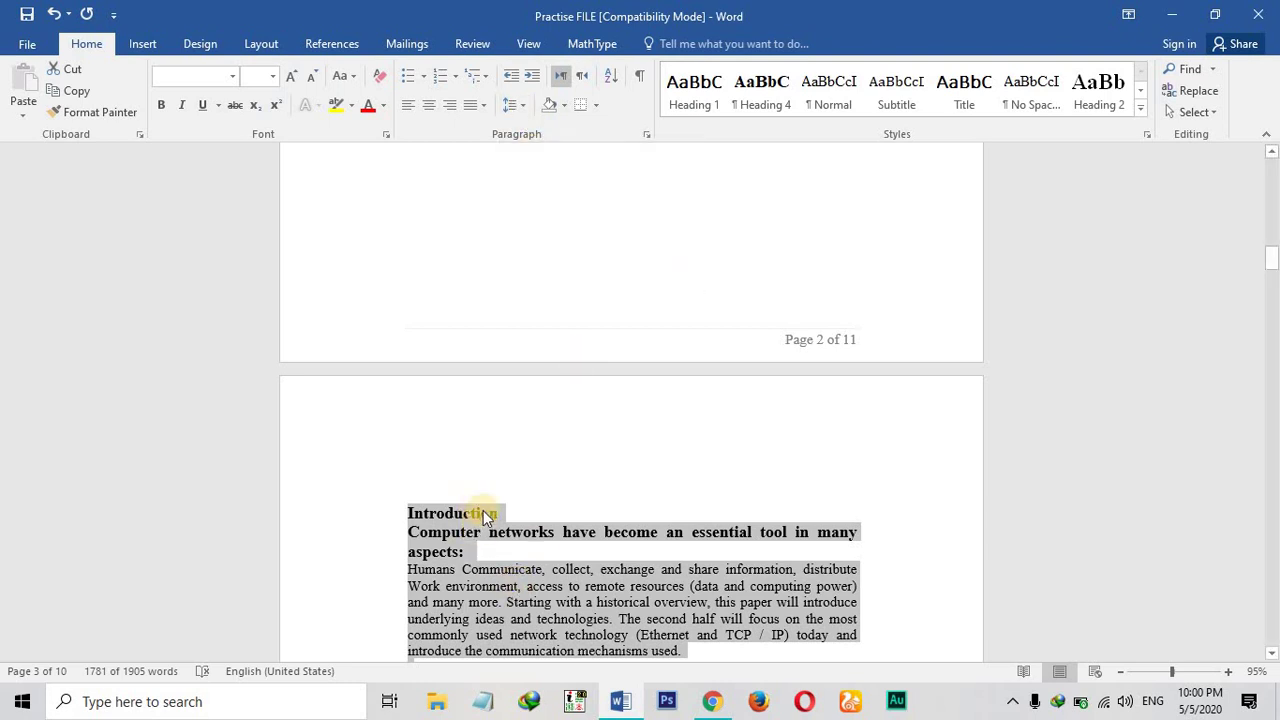
left_click(513, 105)
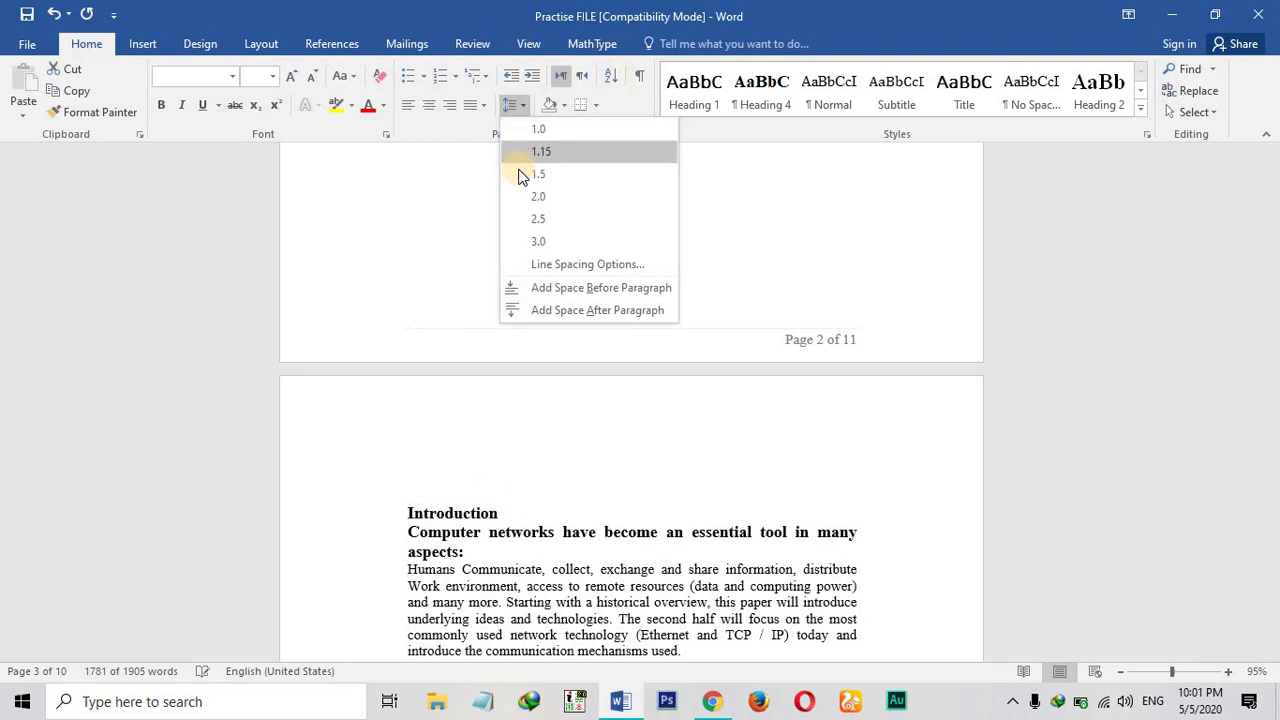
left_click(518, 175)
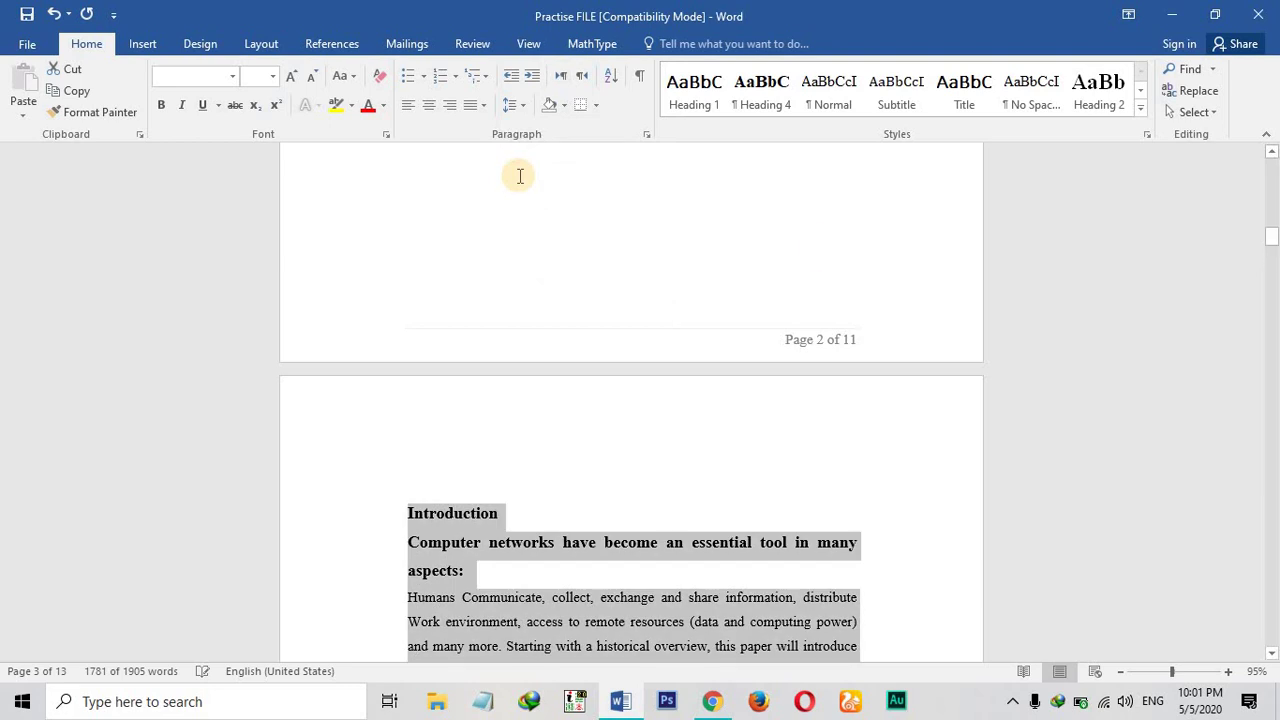
mouse_move(1273, 240)
left_mouse_down()
mouse_move(1274, 271)
mouse_move(1274, 250)
left_mouse_up()
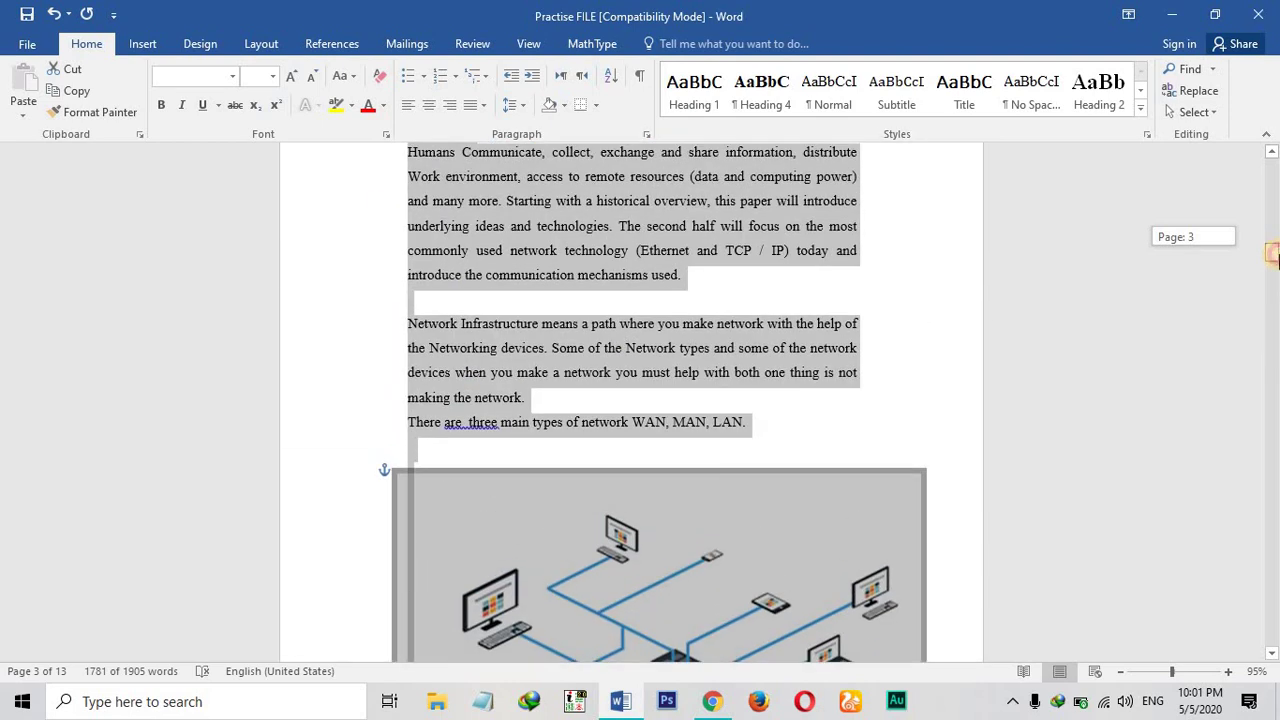
scroll(663, 323, "down", 1)
left_click(487, 235)
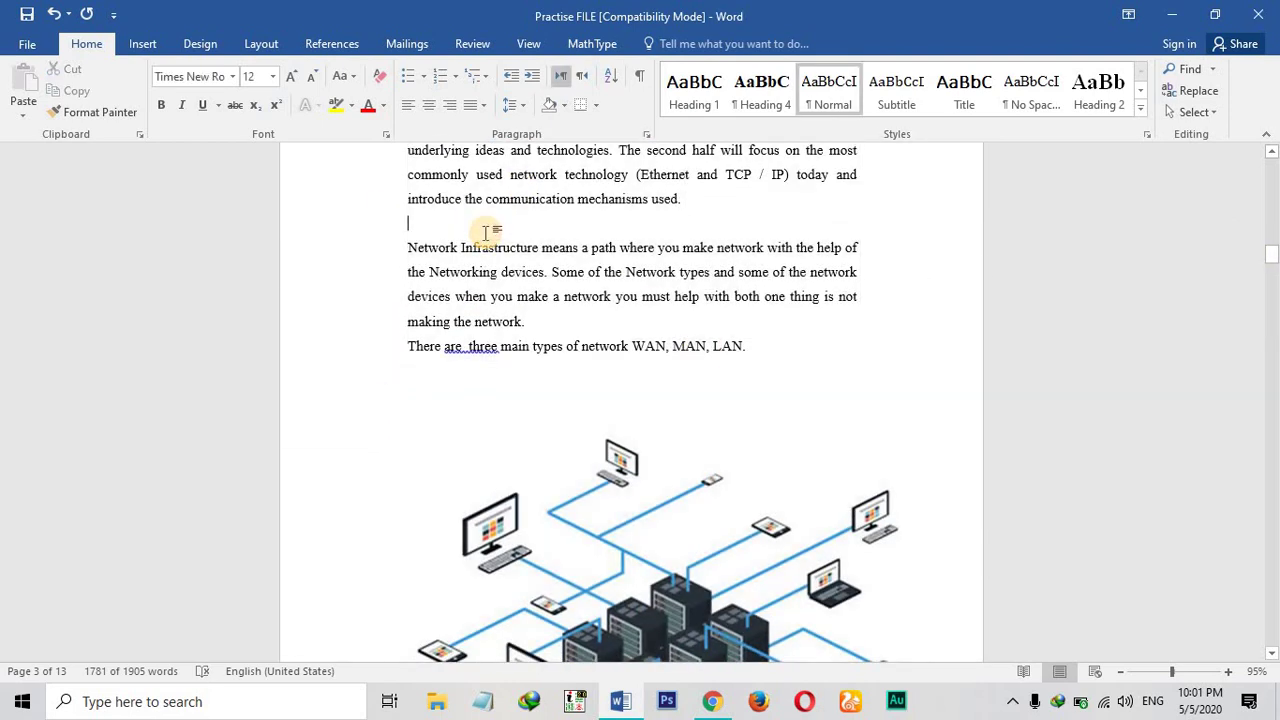
Try deleting one blank line above the Introduction heading
left_click_drag(1273, 263, 1271, 242)
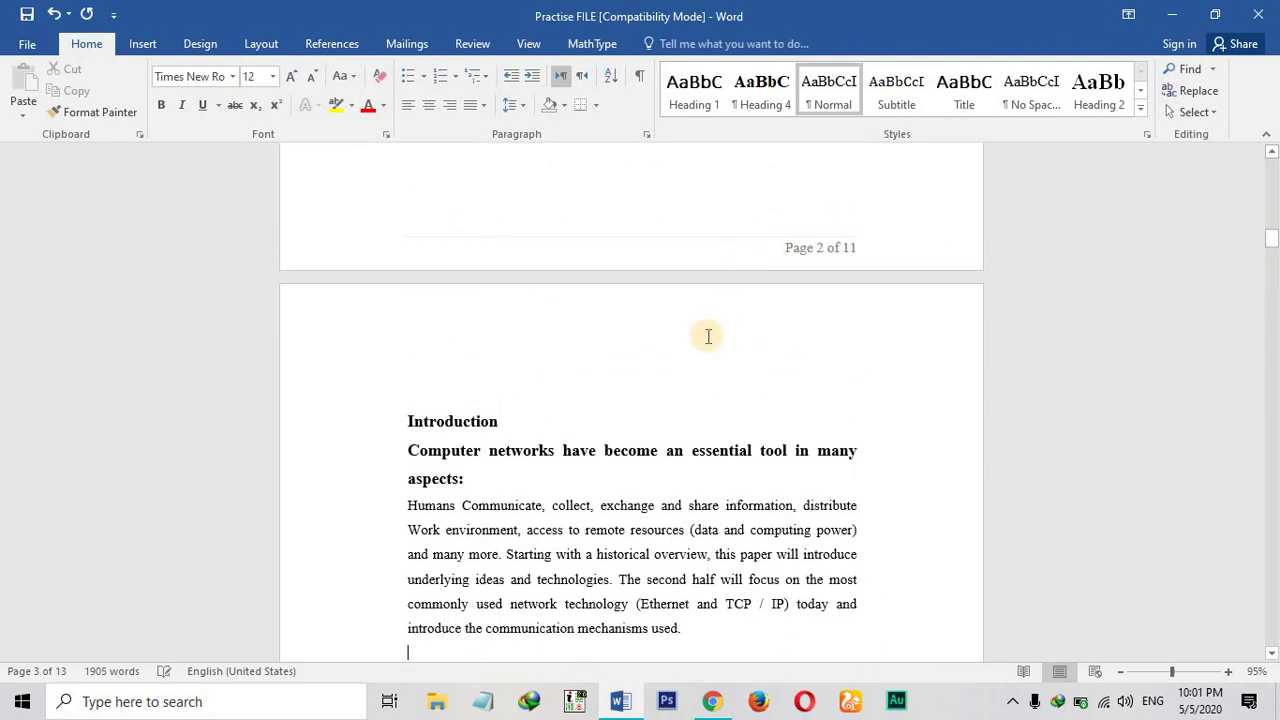
left_click(667, 409)
key("Up")
key("Delete")
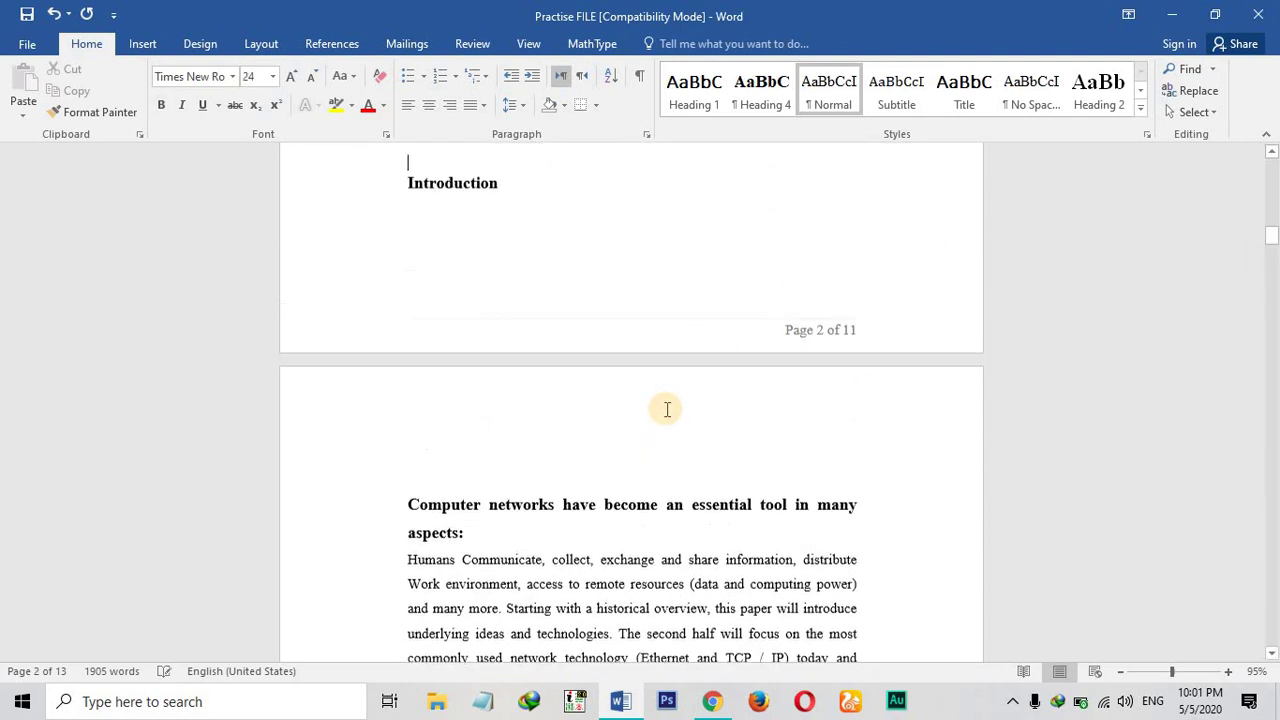
key("ctrl+z")
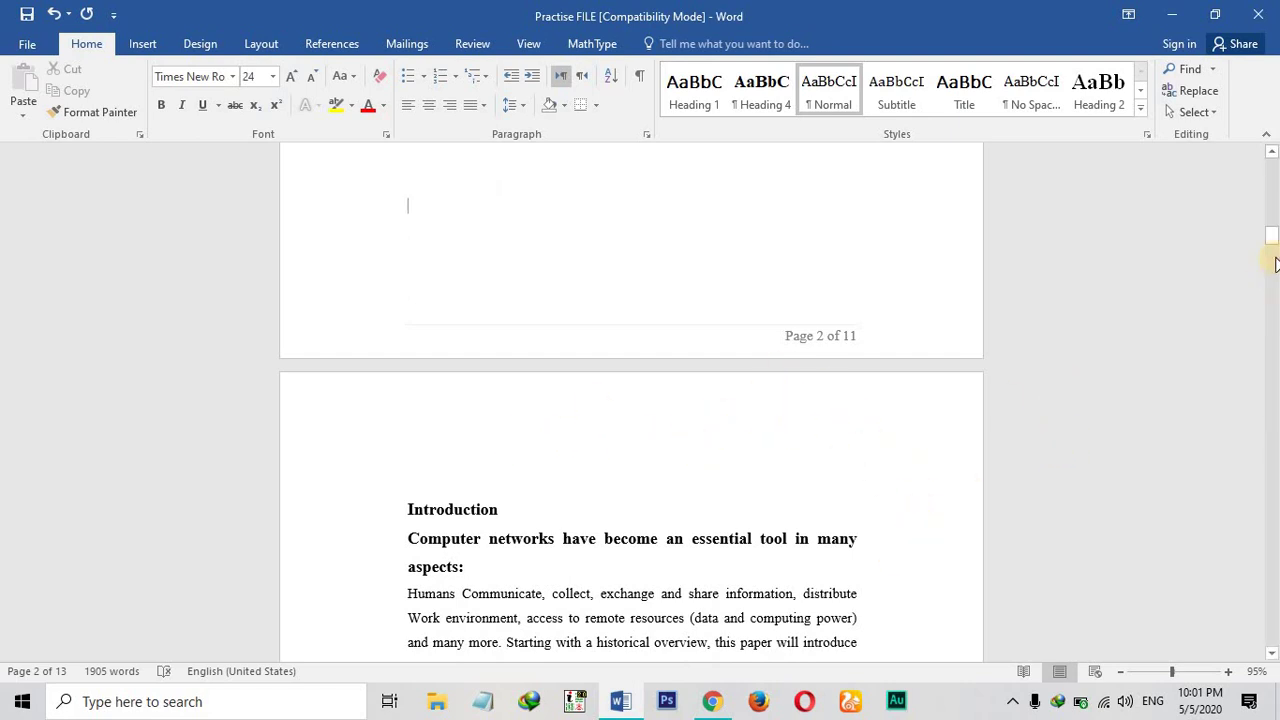
Set the page margins to Office 2003 Default in the print settings and return to the document
left_click_drag(1272, 245, 1270, 251)
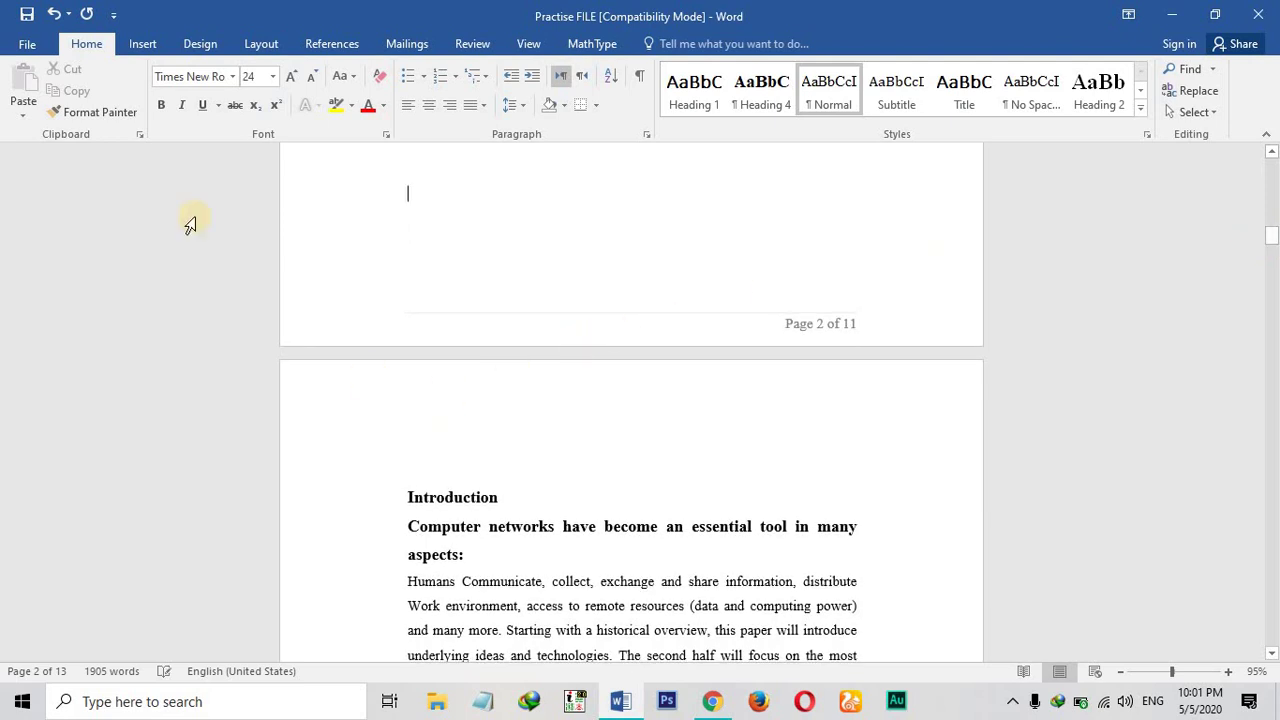
left_click(27, 44)
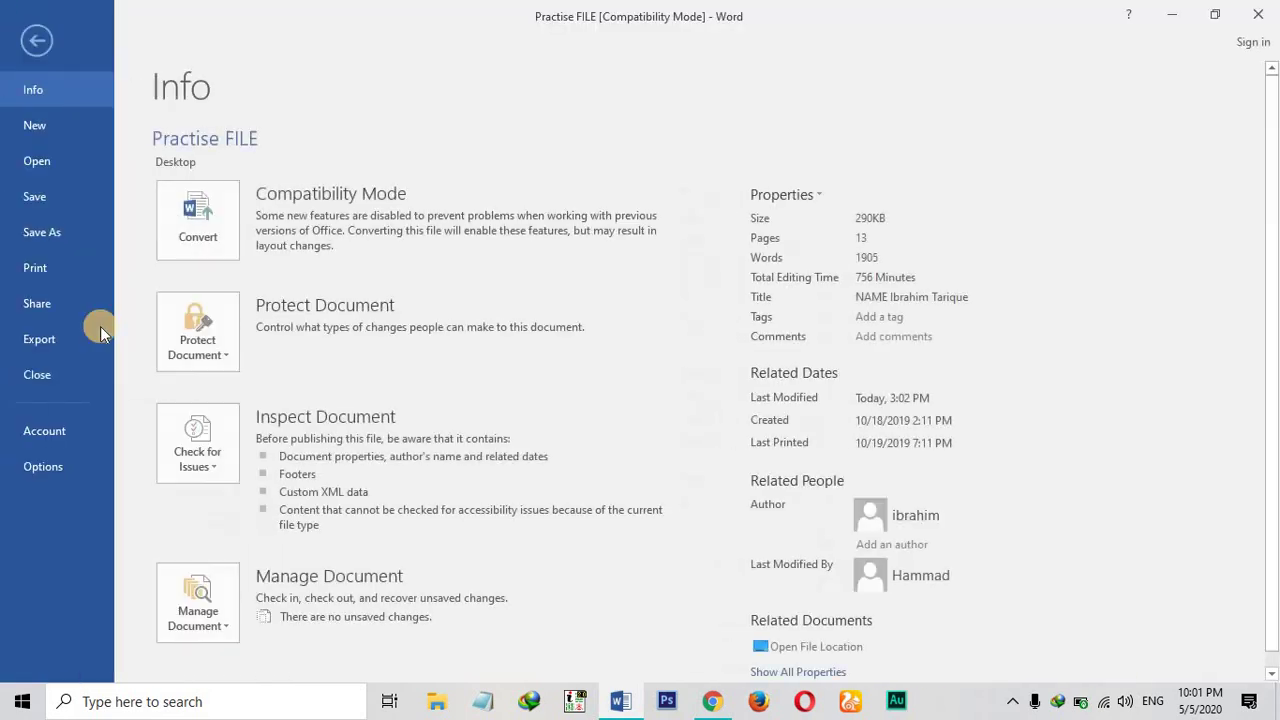
left_click(84, 267)
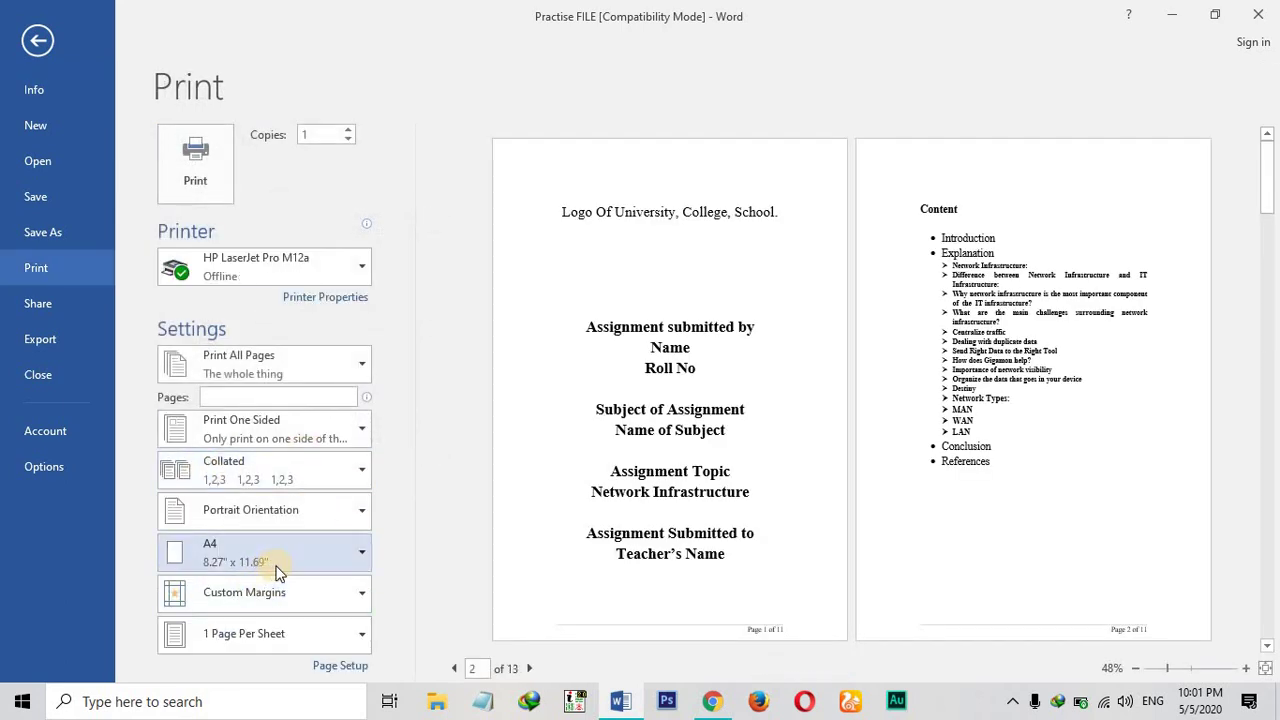
left_click(286, 610)
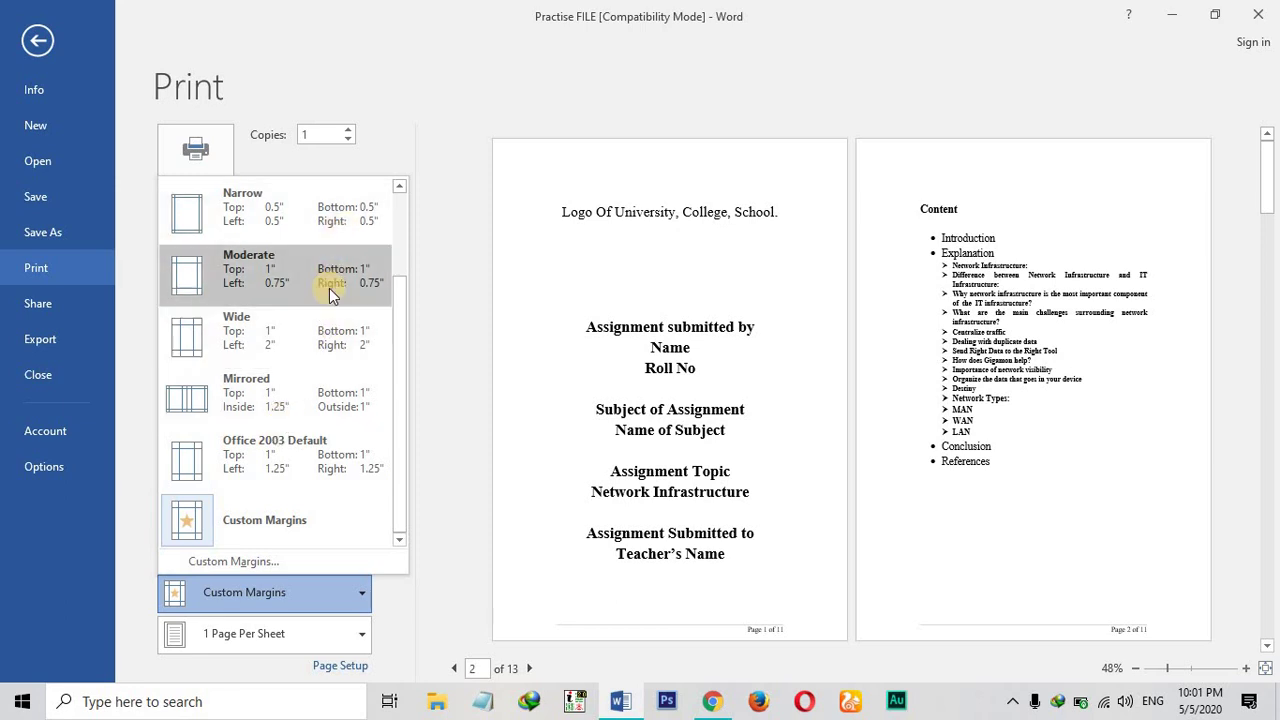
left_click(326, 454)
left_click(327, 460)
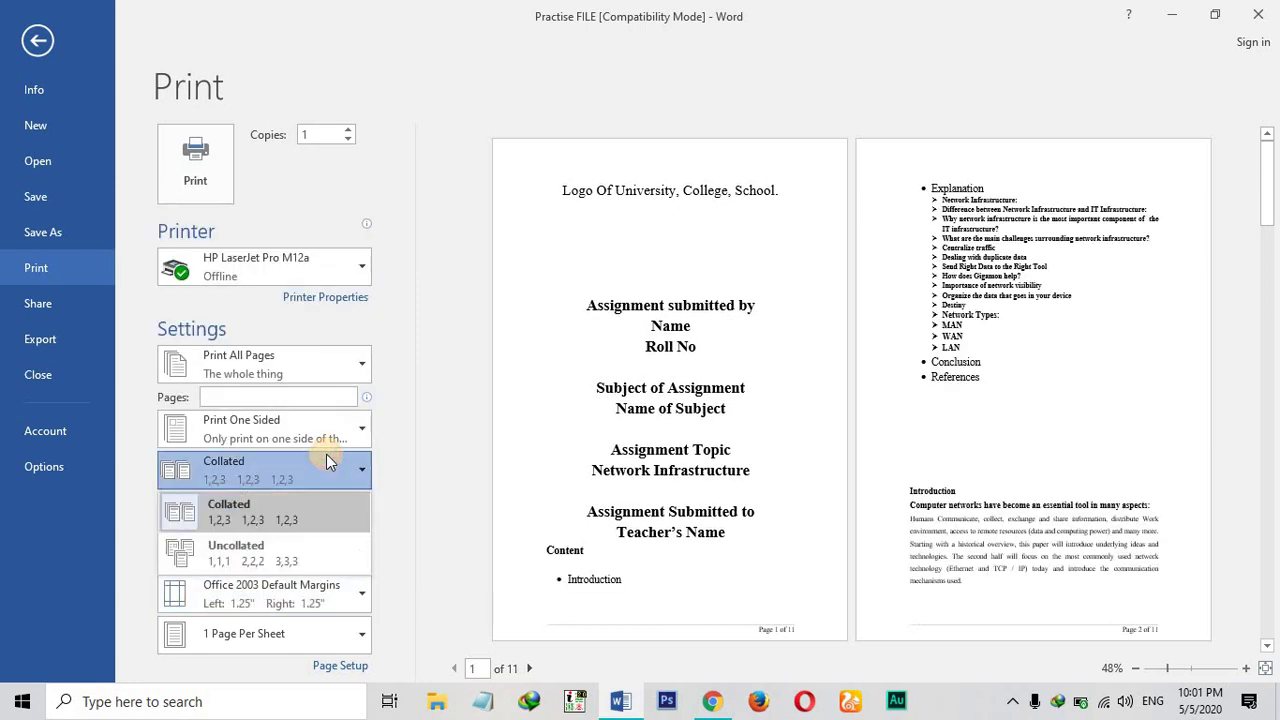
left_click(395, 455)
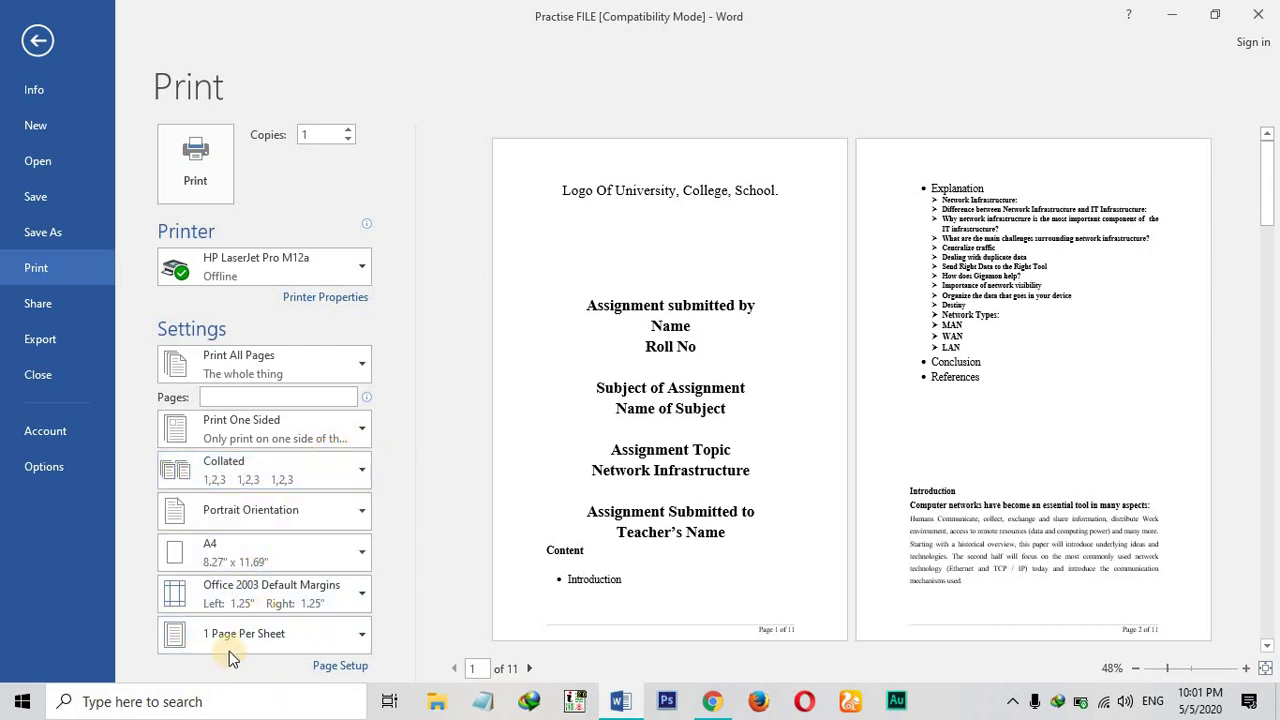
left_click(38, 38)
scroll(509, 403, "down", 5)
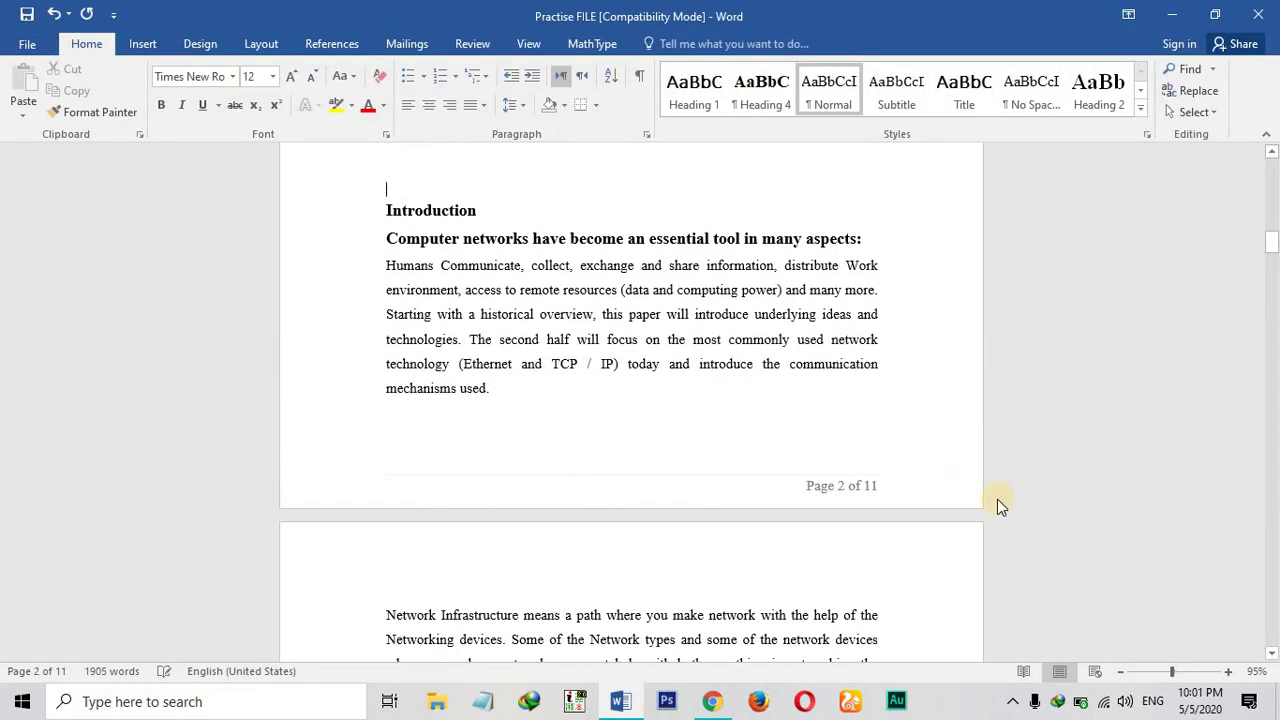